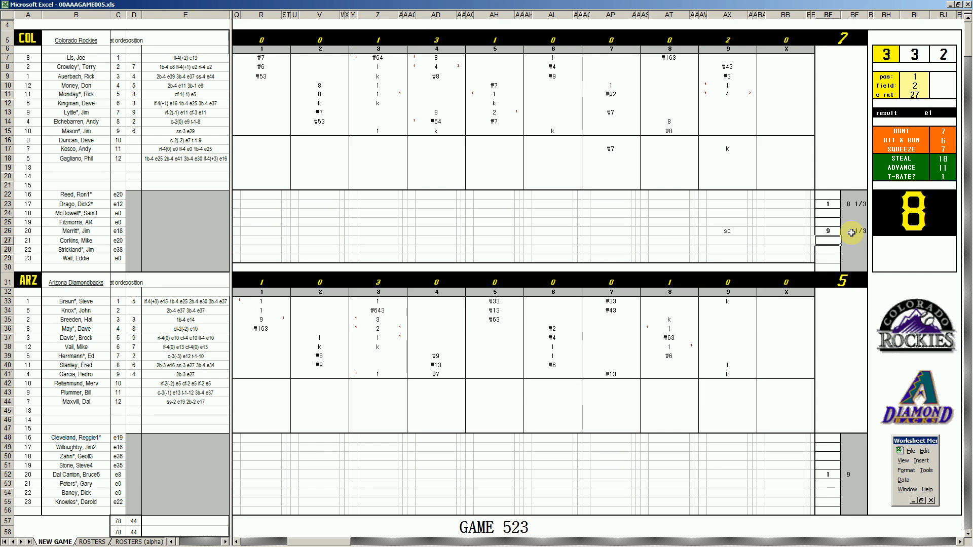
Record Colorado's relief pitcher in row 29 as entering in inning 9 and mark mr in the ninth-inning cell AX29
key("Down")
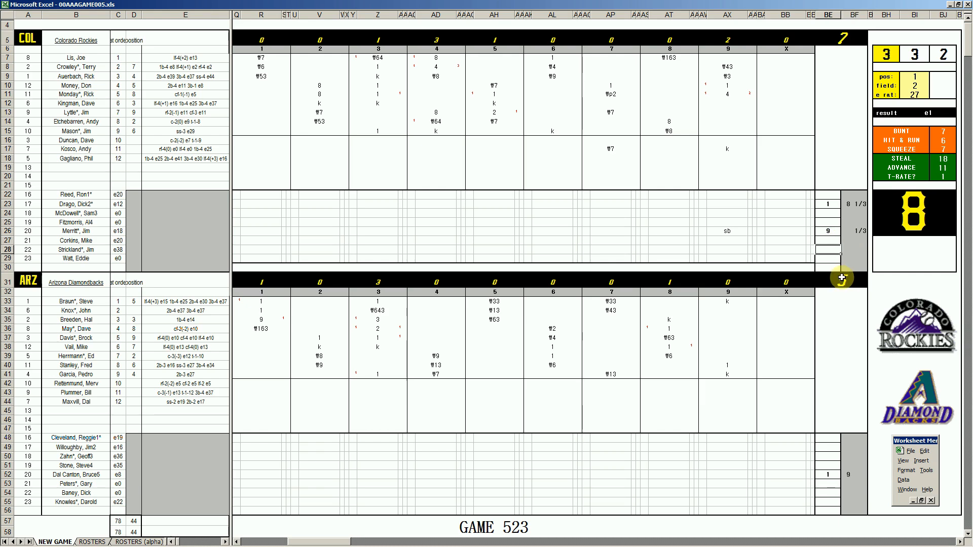
type("9")
key("Left")
key("Left")
type("mr")
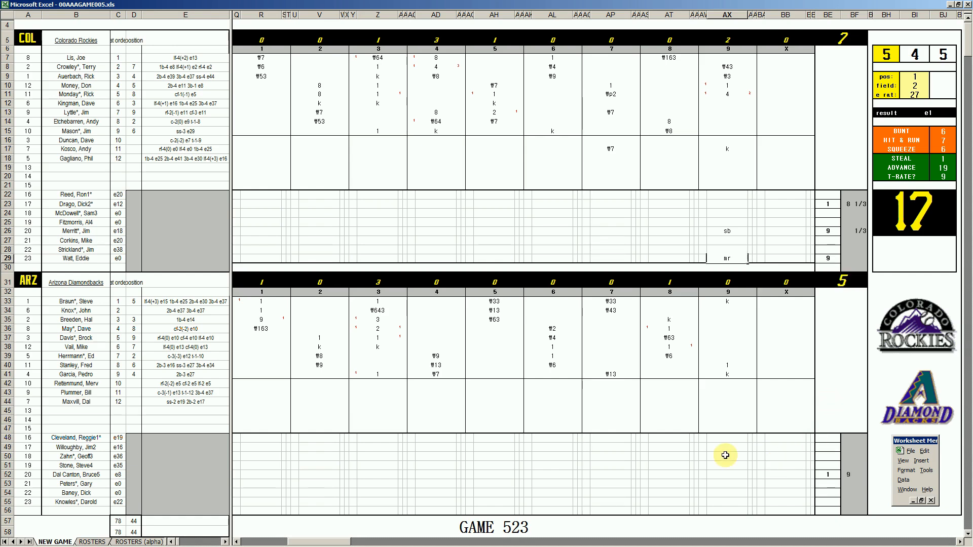
Record Arizona's last ninth-inning results: 8 for the batter in row 42 and k for the batter in row 35
left_click(726, 386)
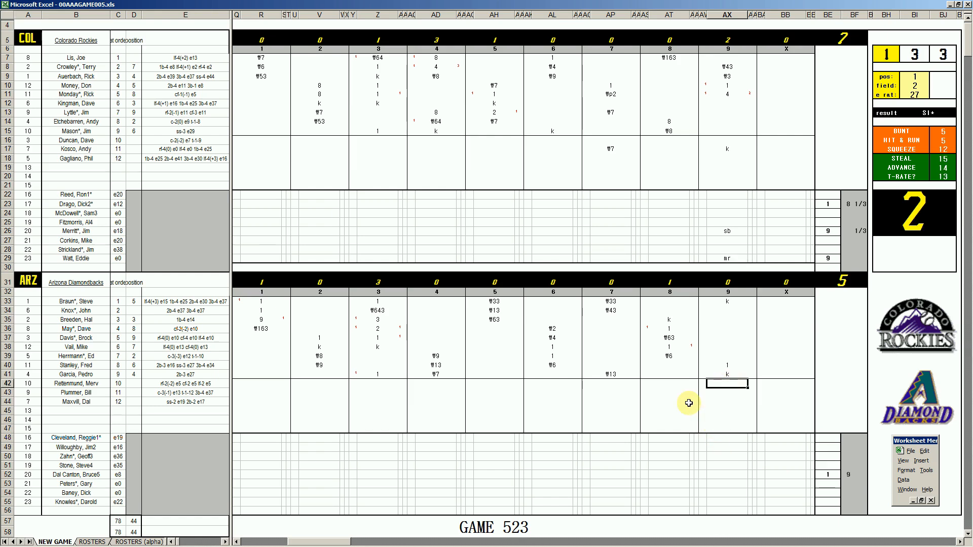
type("8")
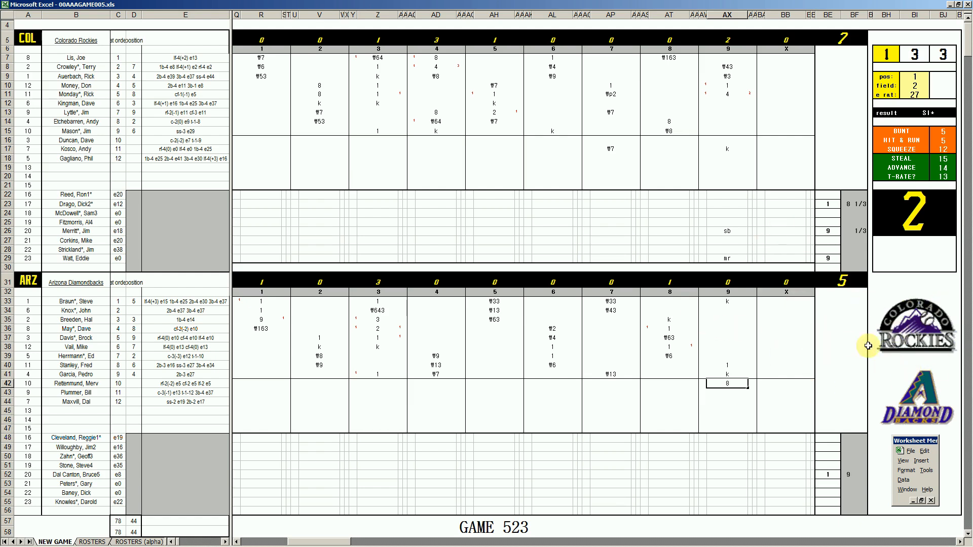
left_click(727, 320)
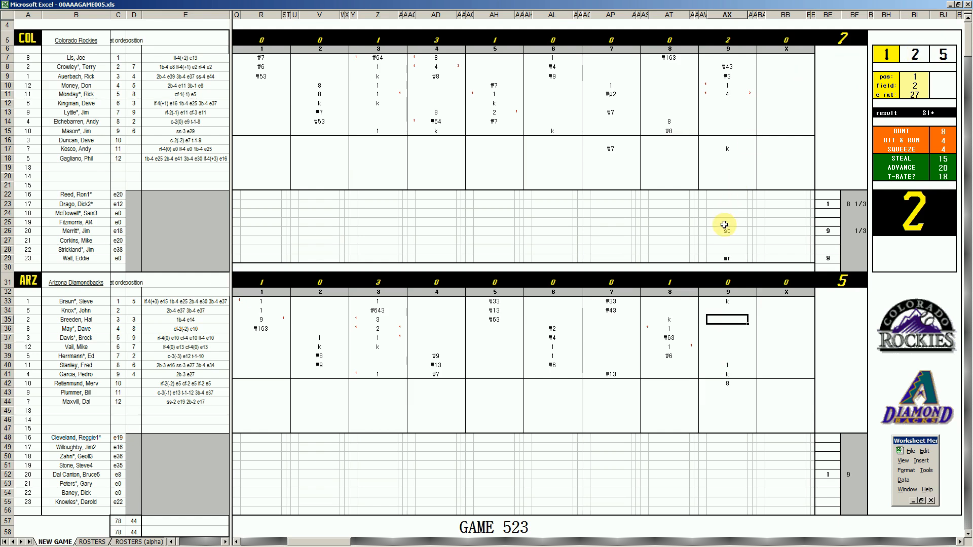
type("k")
key("Return")
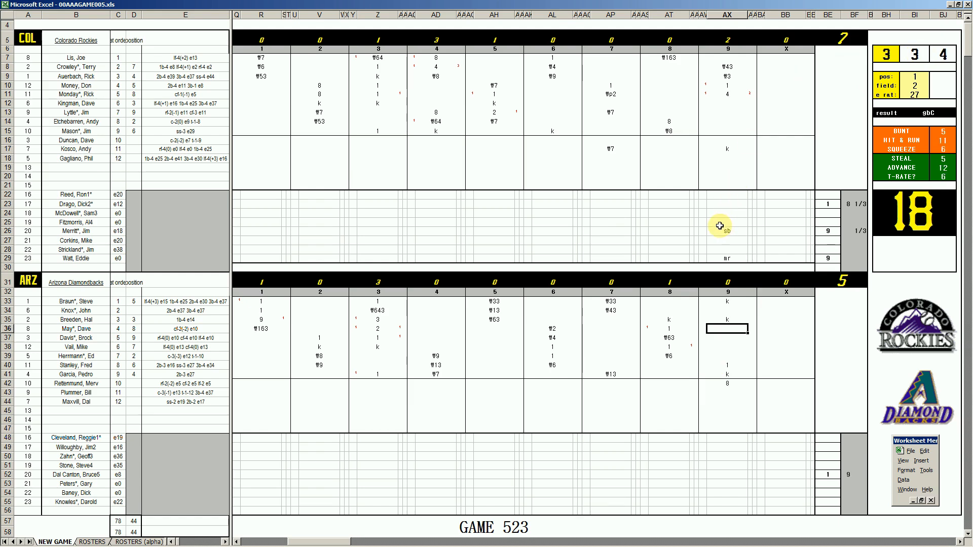
Enter 1/3 innings pitched for Colorado's relief pitcher in row 29
left_click(849, 260)
type("1/3")
key("Return")
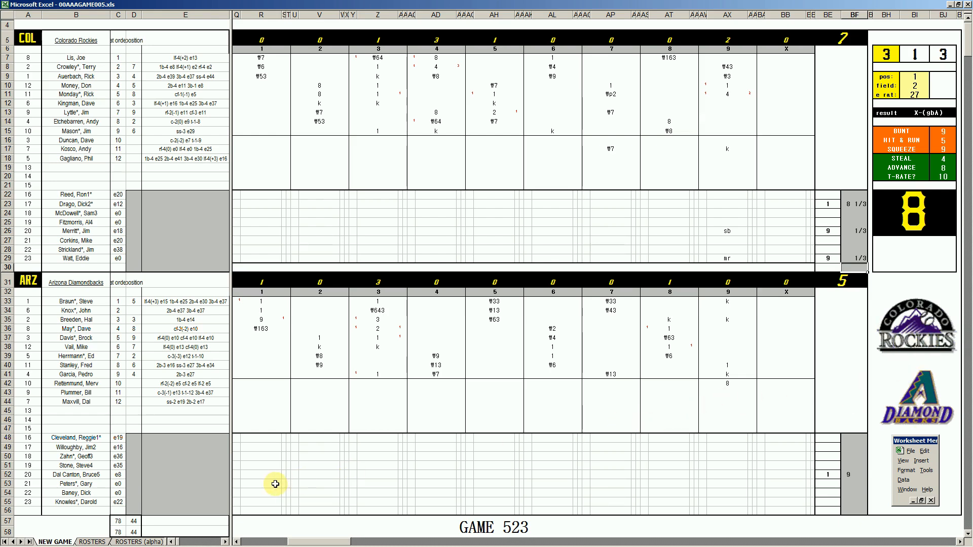
Transfer the finished Game 523 scoresheet into a new workbook and switch to Book6
left_click(176, 457)
key("ctrl+s")
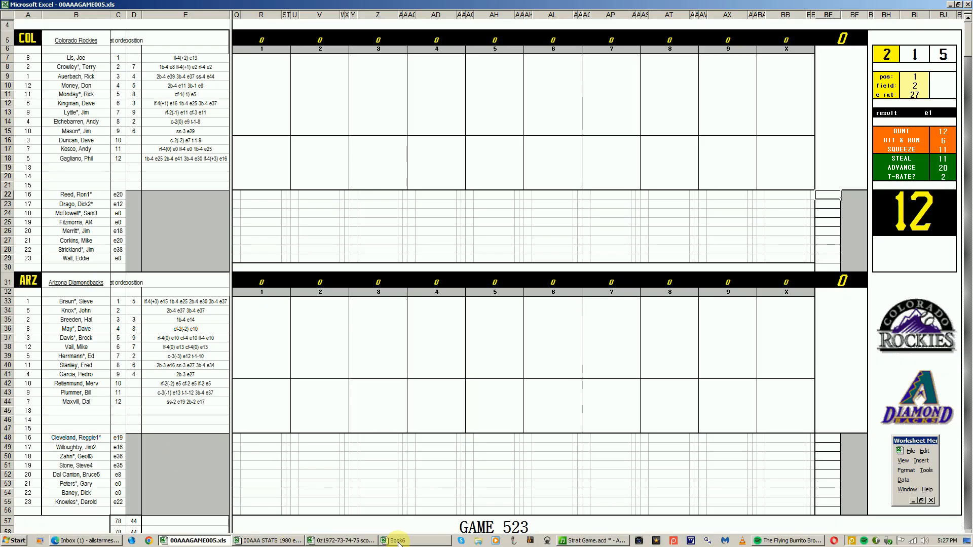
left_click(387, 542)
Enter 1 loss, 11 hits and 7 runs for Arizona's pitcher in row 52
left_click(160, 378)
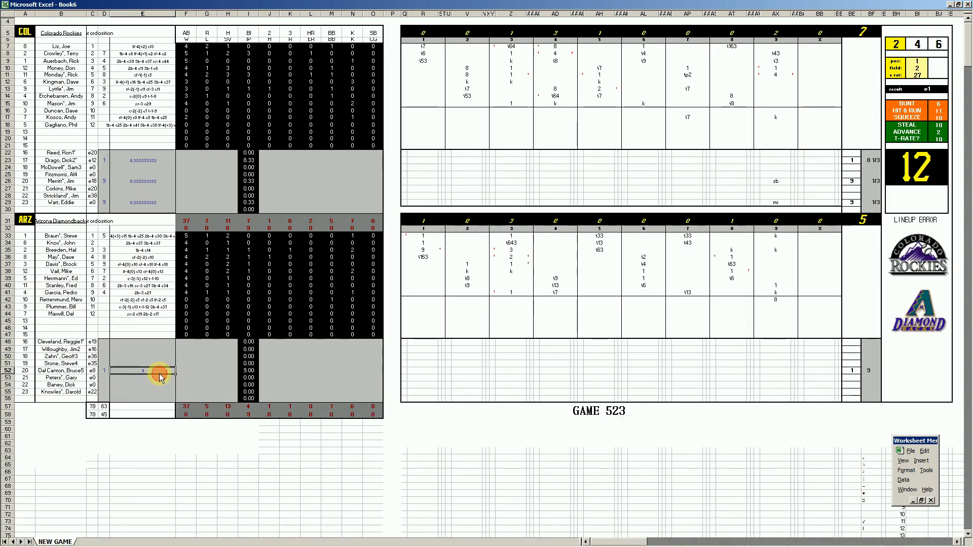
key("Tab")
key("Tab")
type("1")
key("Tab")
key("Tab")
key("Tab")
type("11")
key("Tab")
type("7")
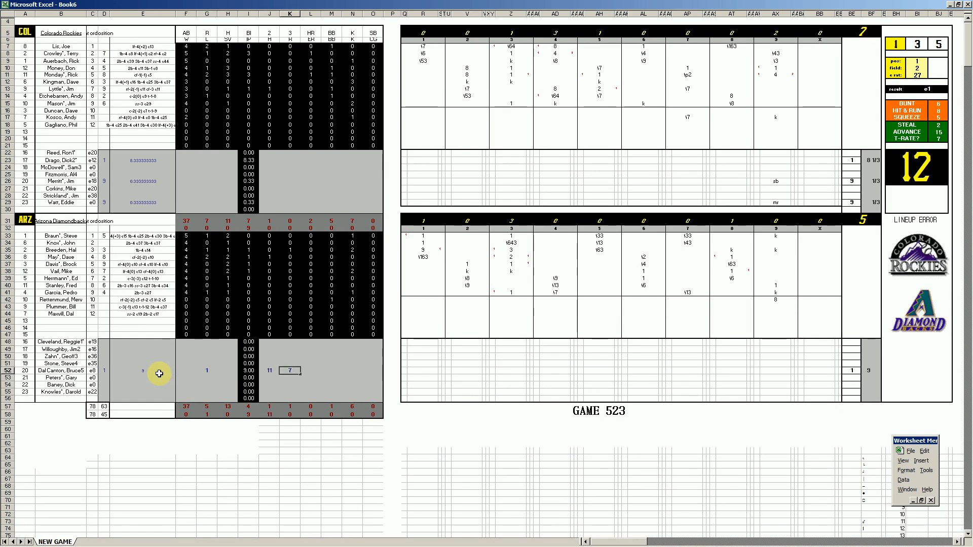
Complete the row 52 pitching line with 7 earned runs, 5 walks, 7 strikeouts and 1 complete game
key("Tab")
type("7")
key("Tab")
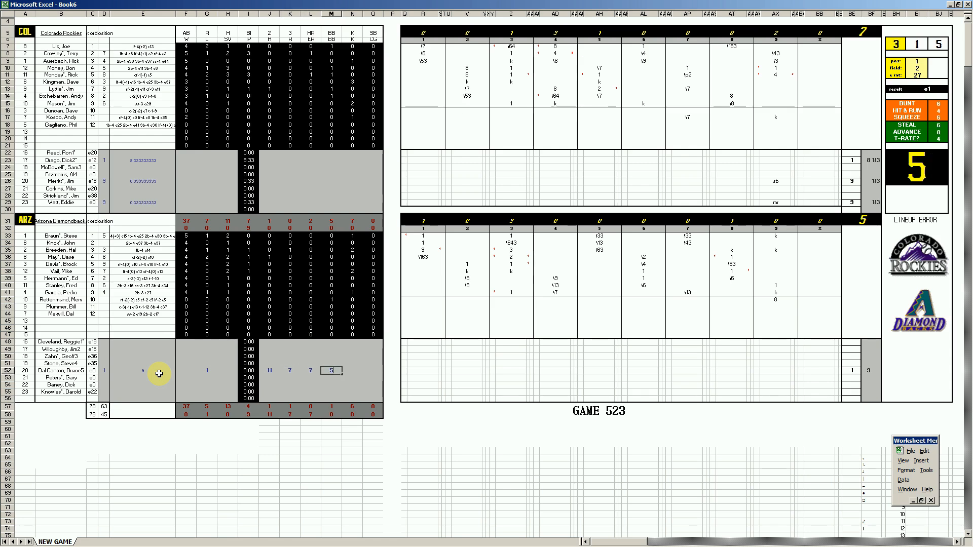
type("5")
key("Tab")
type("7")
key("Tab")
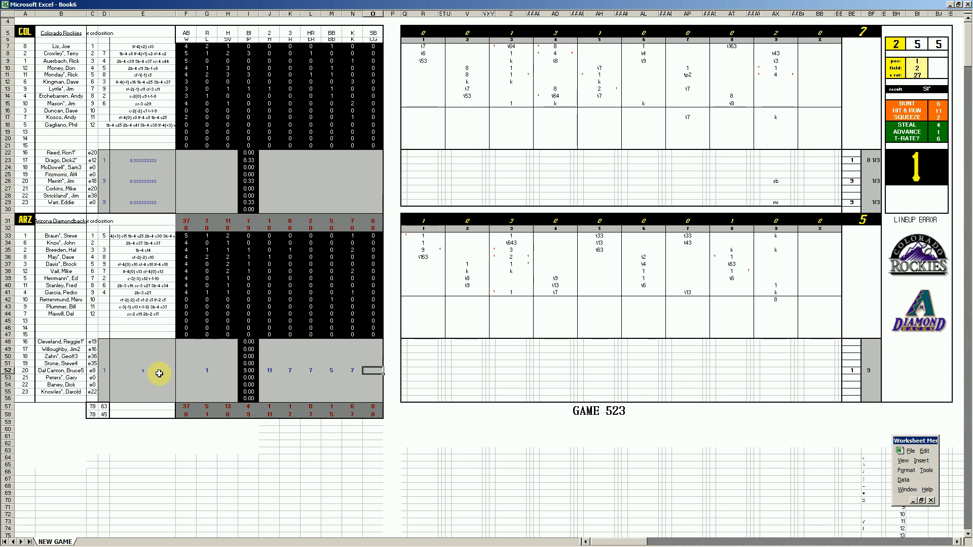
type("1")
Credit Colorado's pitcher in row 29 with 1 save
key("Left")
key("Left")
key("Left")
key("Left")
key("Left")
key("Left")
key("Left")
key("Left")
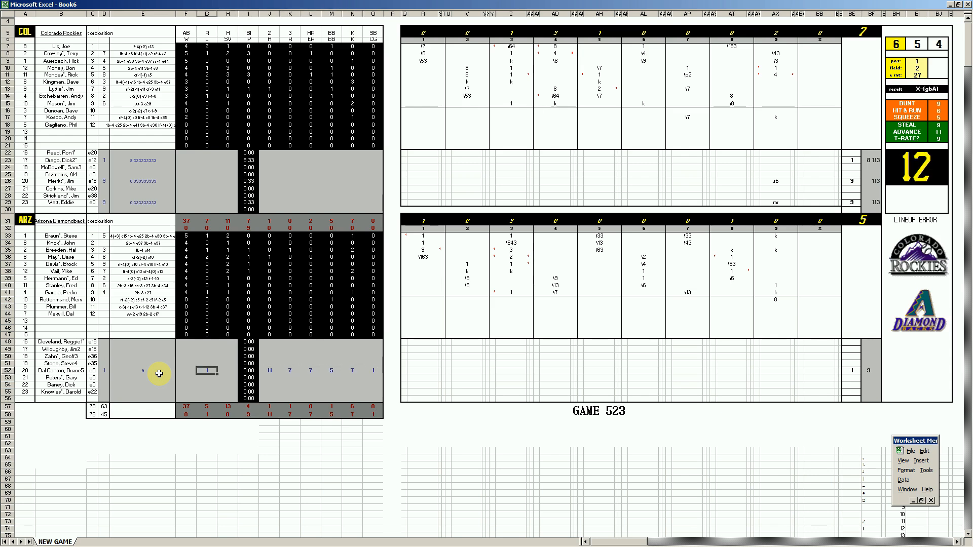
key("Up")
key("Up")
key("Up")
key("Up")
key("Up")
key("Up")
key("Up")
key("Up")
key("Up")
key("Up")
key("Up")
key("Up")
key("Up")
key("Up")
key("Up")
key("Up")
key("Up")
key("Up")
key("Up")
key("Up")
key("Left")
key("Right")
key("Right")
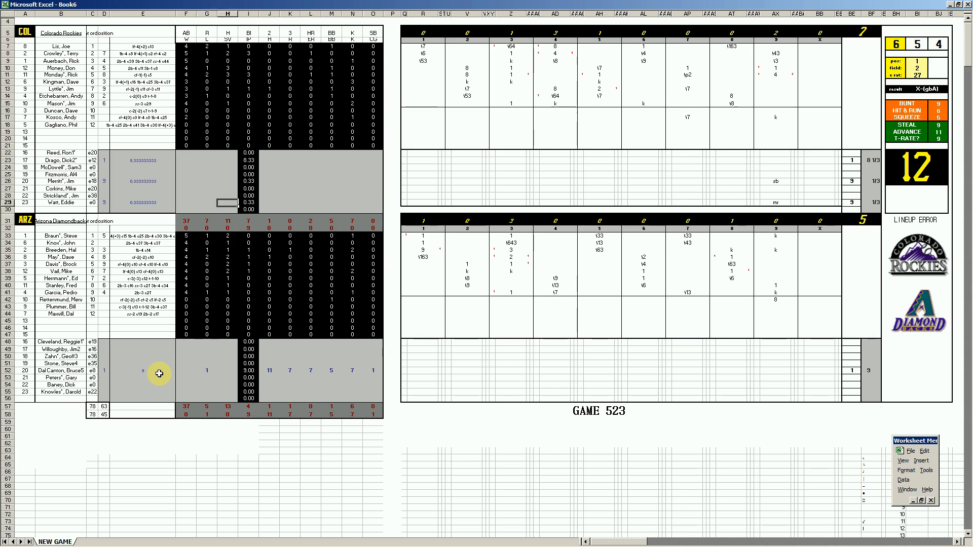
key("Left")
key("Left")
key("Right")
key("Right")
key("Right")
key("Left")
key("Left")
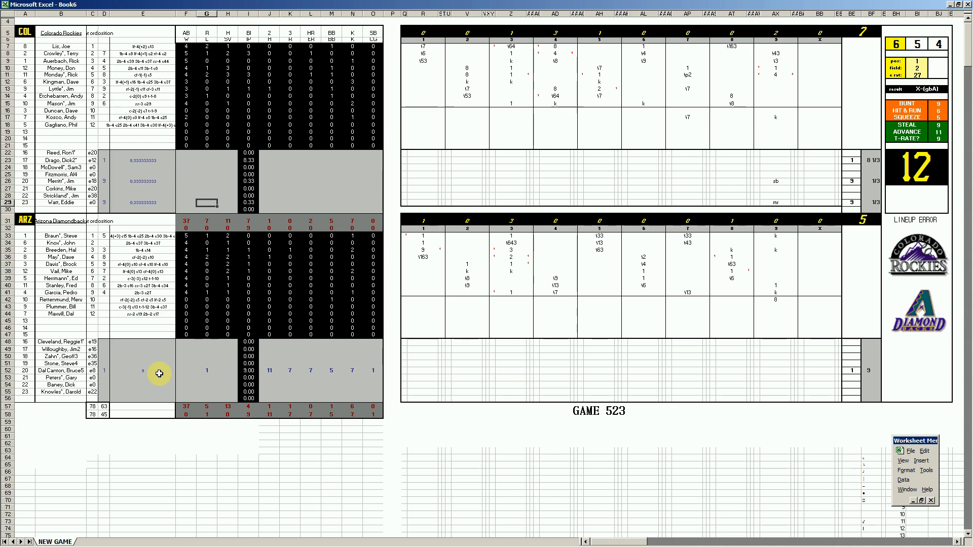
key("Right")
type("1")
Enter 1 walk and 1 strikeout for Colorado's pitcher in row 29
key("Right")
key("Right")
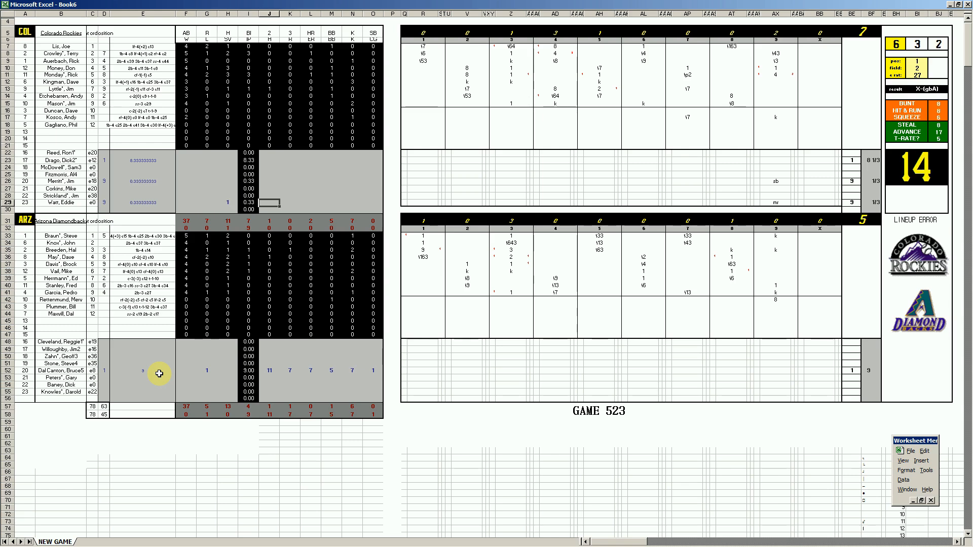
key("Right")
key("Right")
key("Right")
type("1")
key("Right")
type("1")
Enter 1 strikeout for Colorado's relief pitcher in row 26
key("Left")
key("Left")
key("Left")
key("Left")
key("Up")
key("Up")
key("Up")
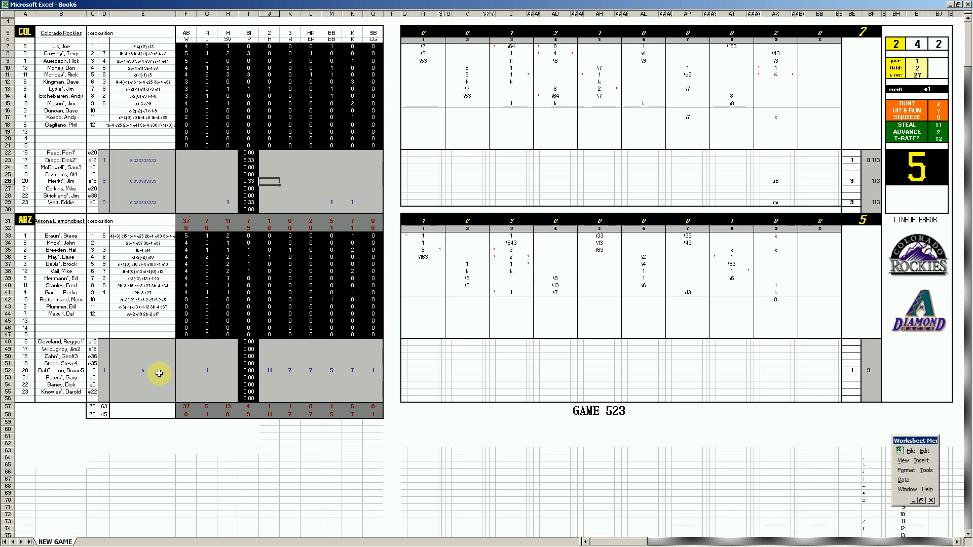
key("Right")
key("Right")
key("Right")
key("Right")
type("1")
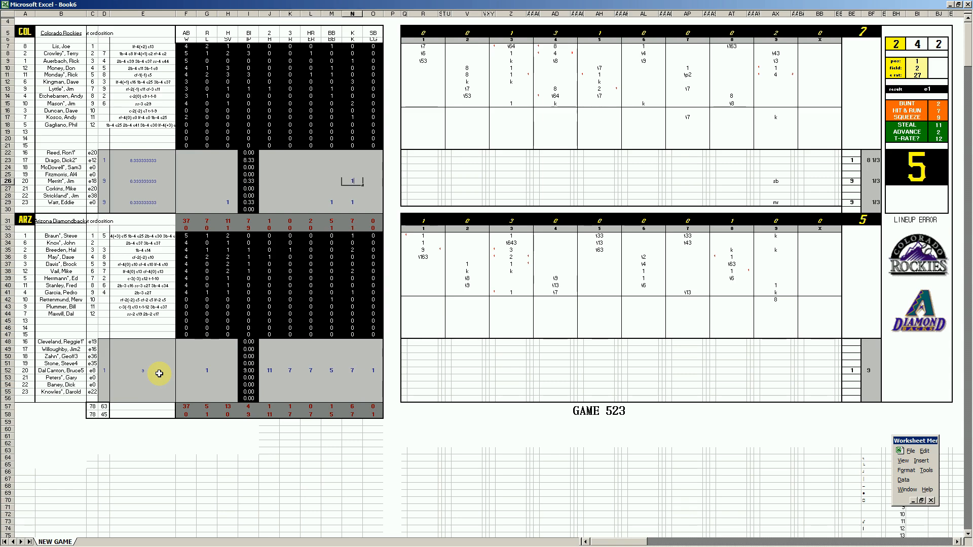
key("Return")
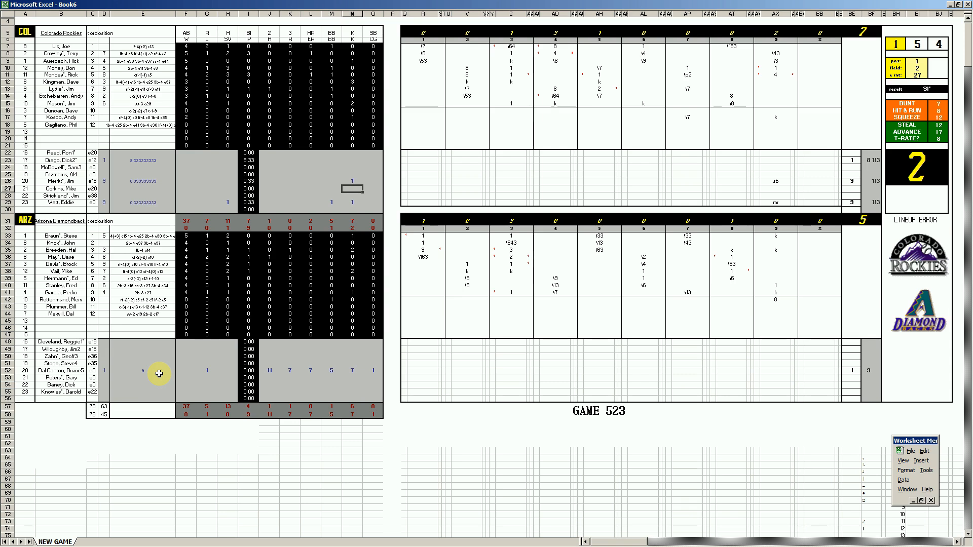
Credit Colorado's starting pitcher in row 23 with 1 win
key("Left")
key("Left")
key("Left")
key("Up")
key("Up")
key("Up")
key("Up")
key("Left")
key("Left")
key("Left")
key("Left")
key("Left")
type("1")
Enter 13 hits, 5 runs, 5 earned runs and 4 strikeouts for Colorado's starting pitcher in row 23
key("Right")
key("Right")
key("Right")
key("Right")
type("13")
key("Right")
type("5")
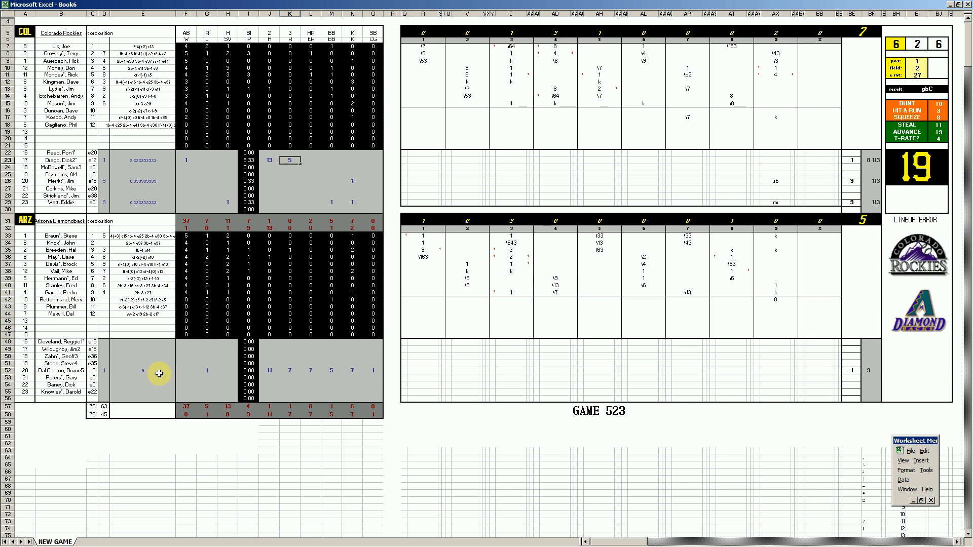
key("Tab")
type("5")
key("Tab")
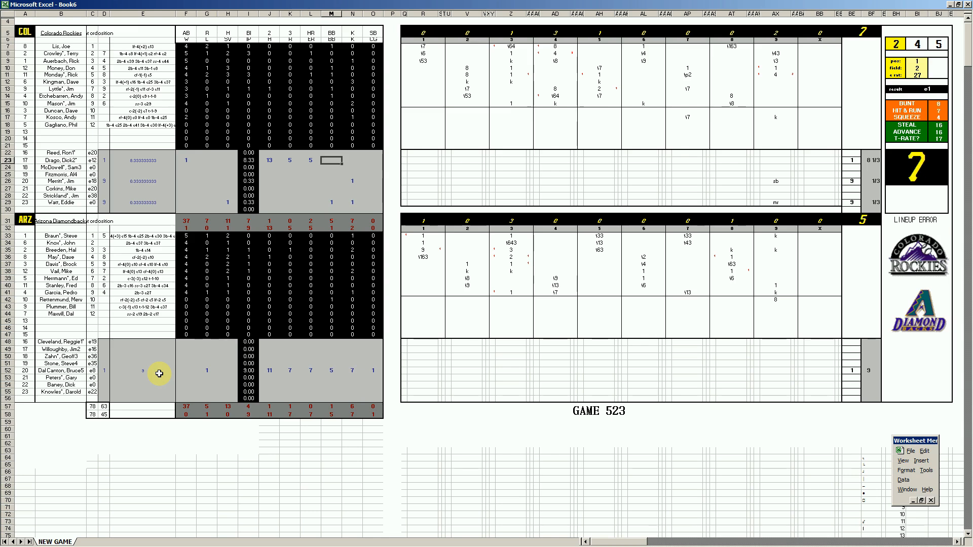
key("Tab")
key("Down")
key("Left")
key("Left")
key("Left")
key("Left")
key("Left")
key("Left")
key("Left")
key("Left")
key("Down")
key("Right")
key("Down")
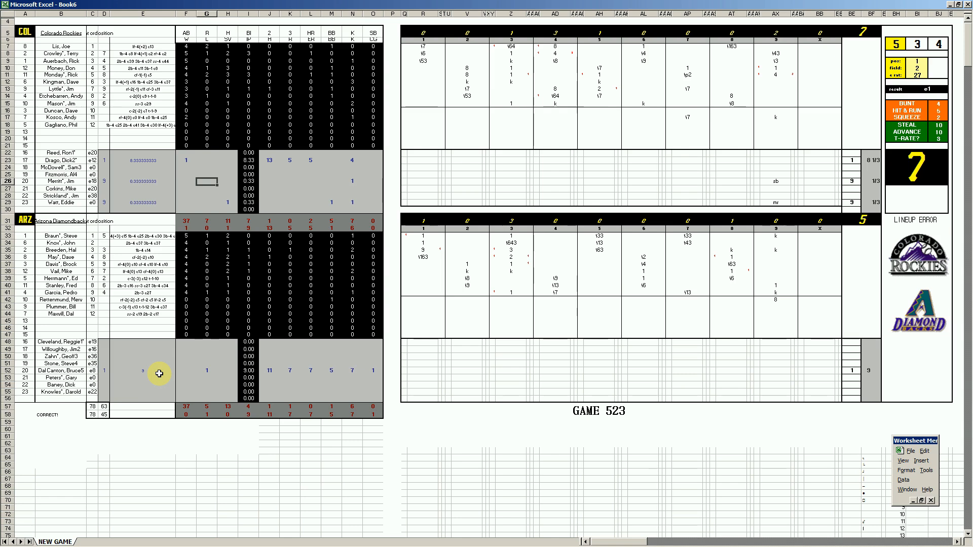
key("ctrl+s")
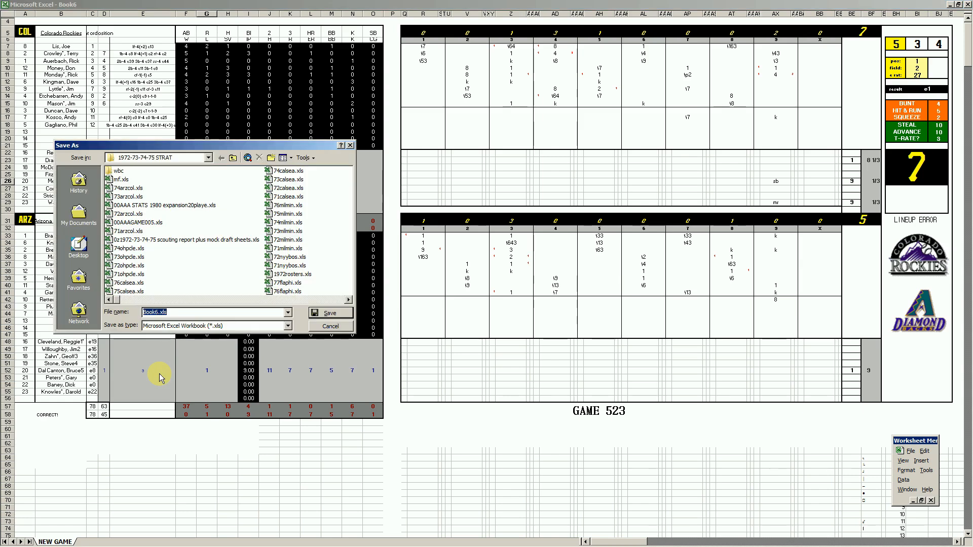
left_click(129, 188)
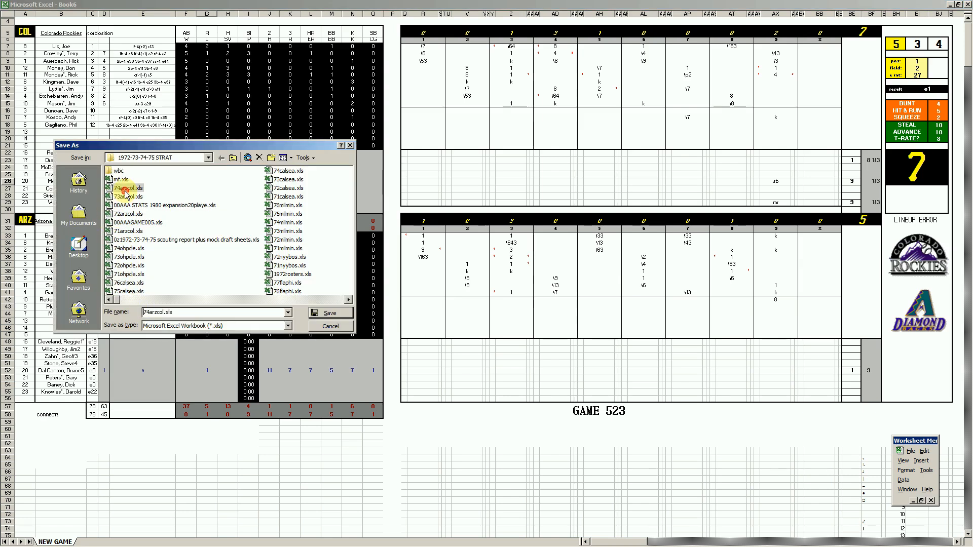
left_click(148, 313)
key("BackSpace")
type("5")
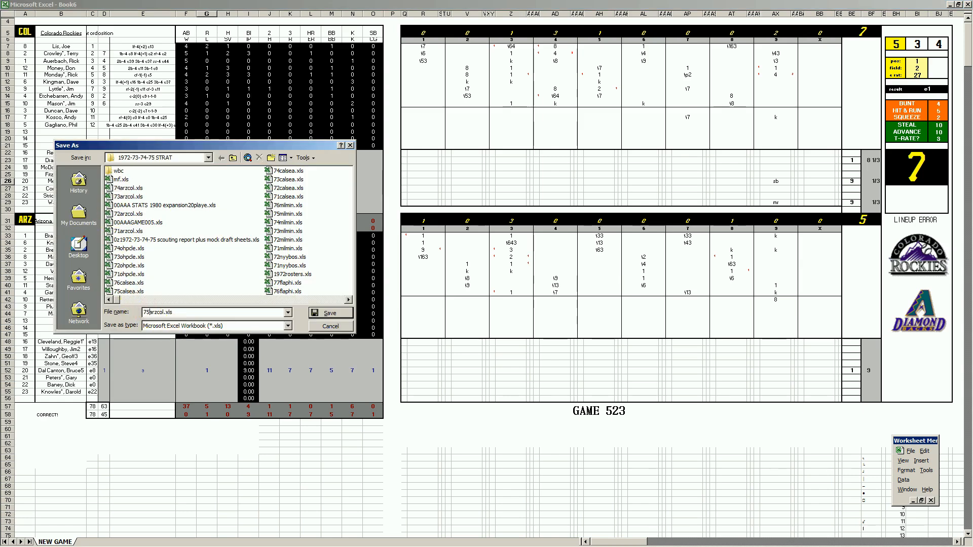
key("Return")
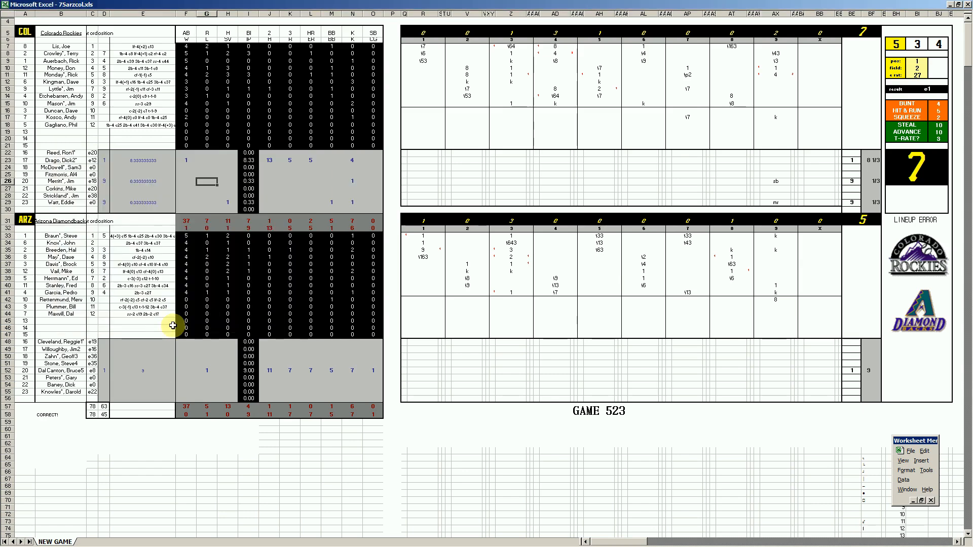
Save a copy of the workbook as mf.xls, replacing the existing file, and close it
key("F12")
type("mf.xls")
key("Return")
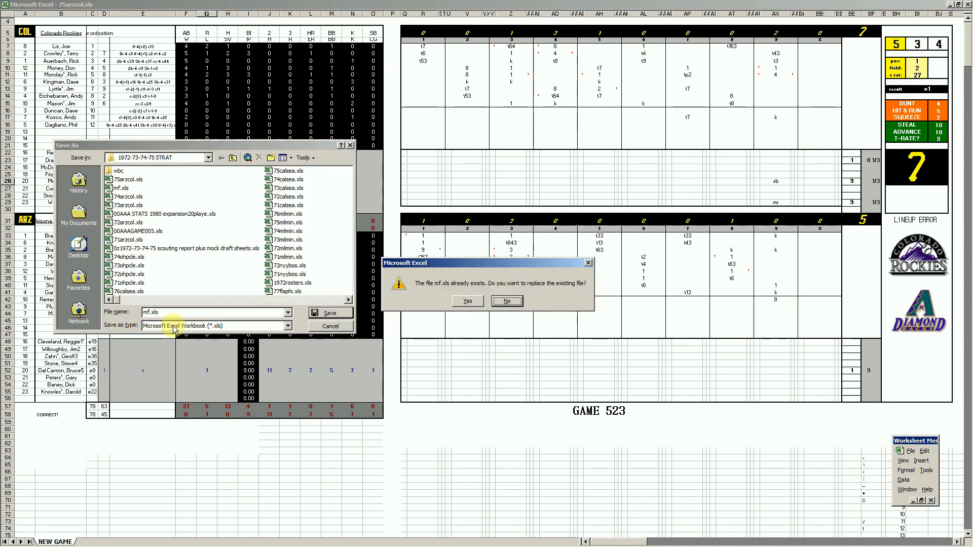
key("y")
key("ctrl+w")
key("n")
key("y")
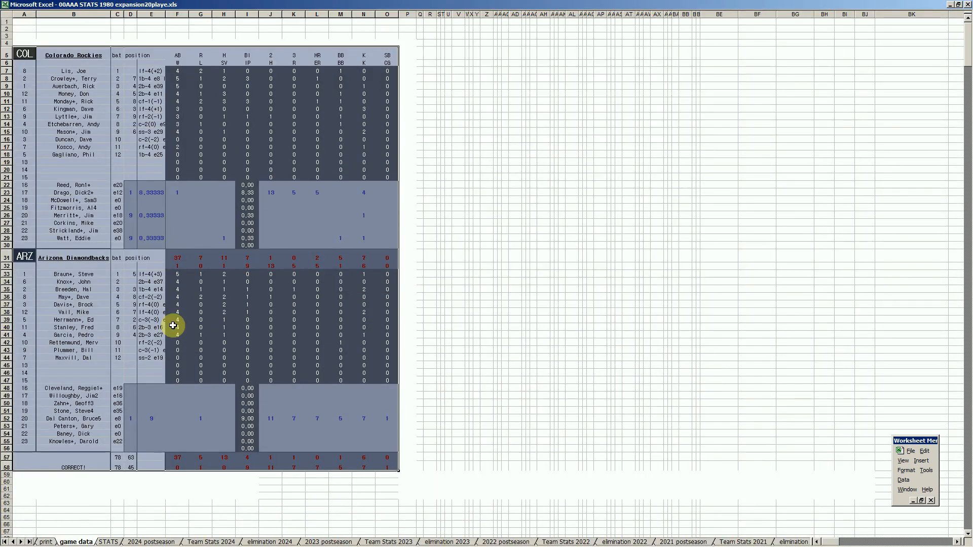
On the STATS sheet, paste Colorado's copied stats block F657:O679 into the Game 5 columns starting at BW657
key("ctrl+Page_Down")
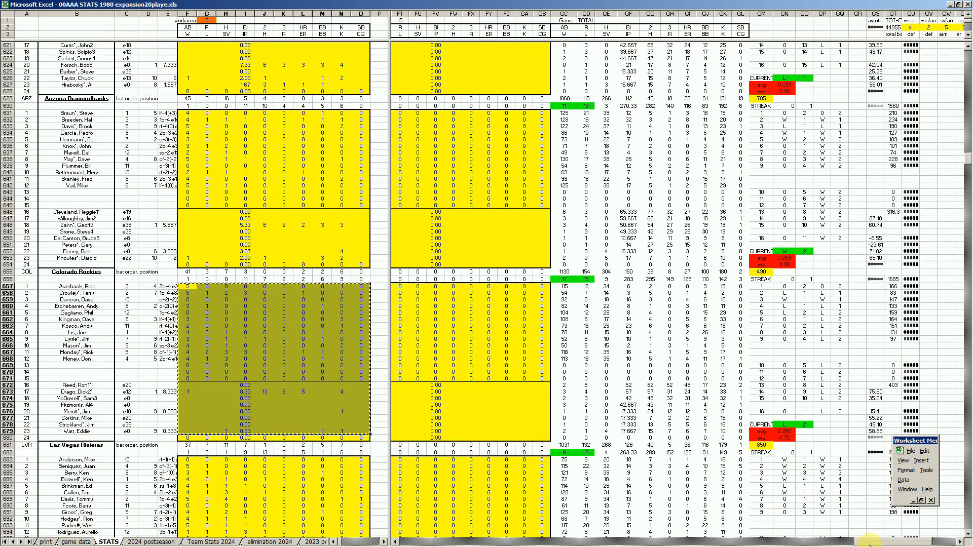
left_click_drag(869, 543, 667, 542)
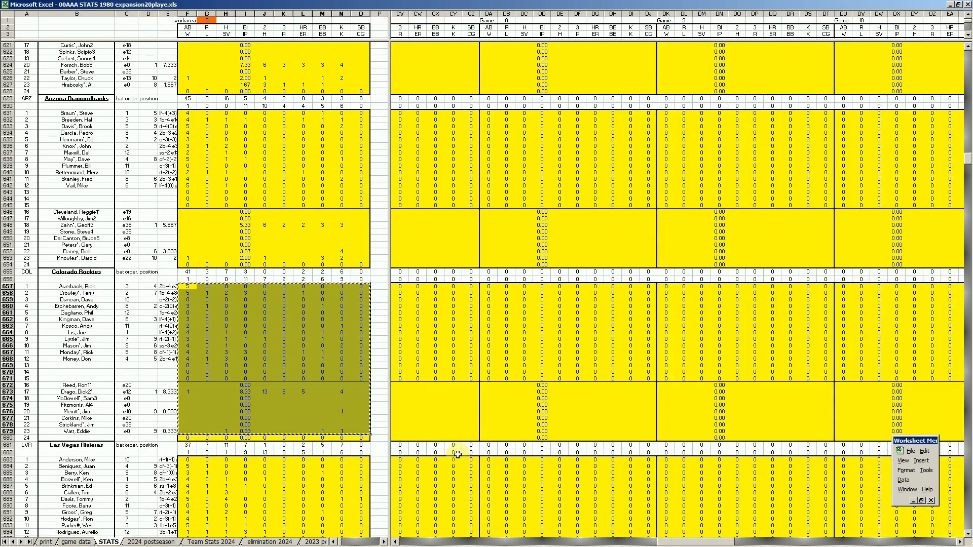
left_click(396, 542)
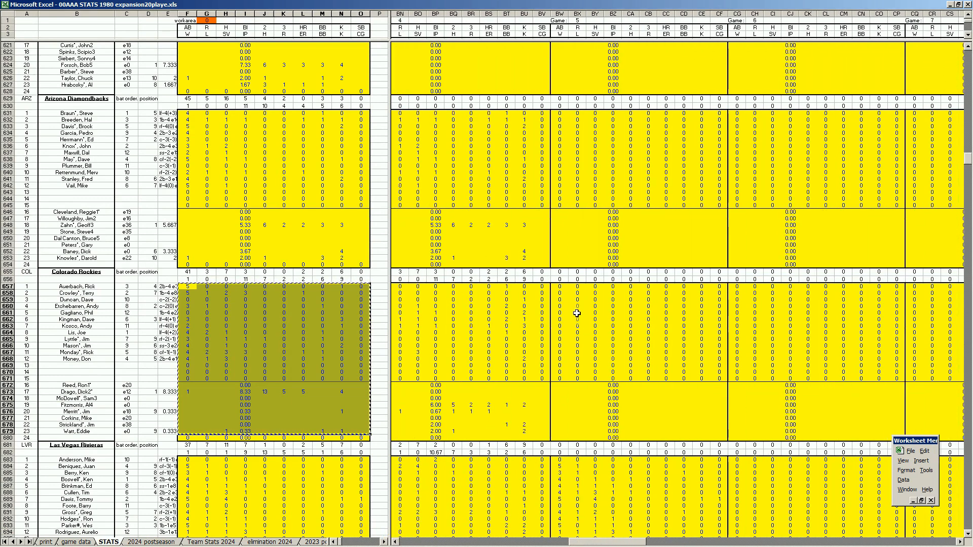
left_click(562, 288)
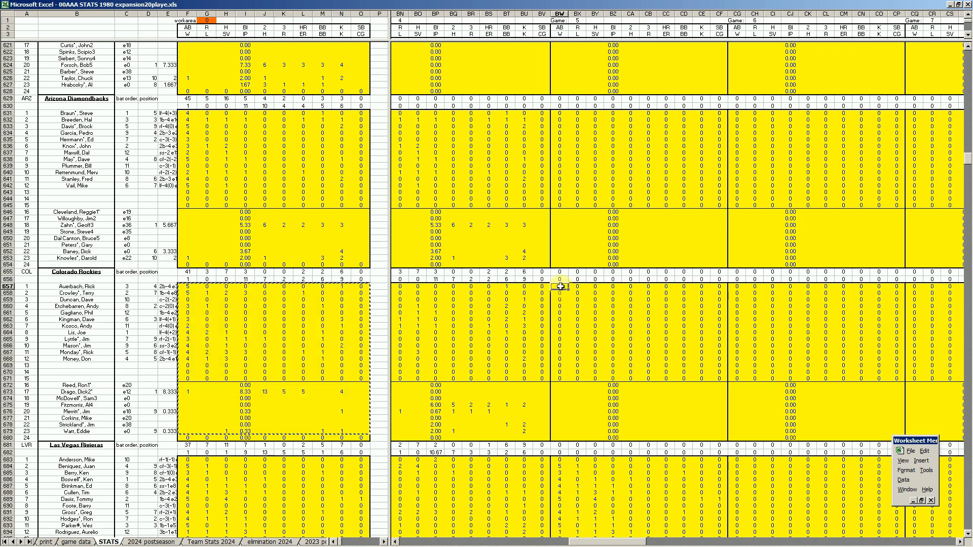
right_click(561, 289)
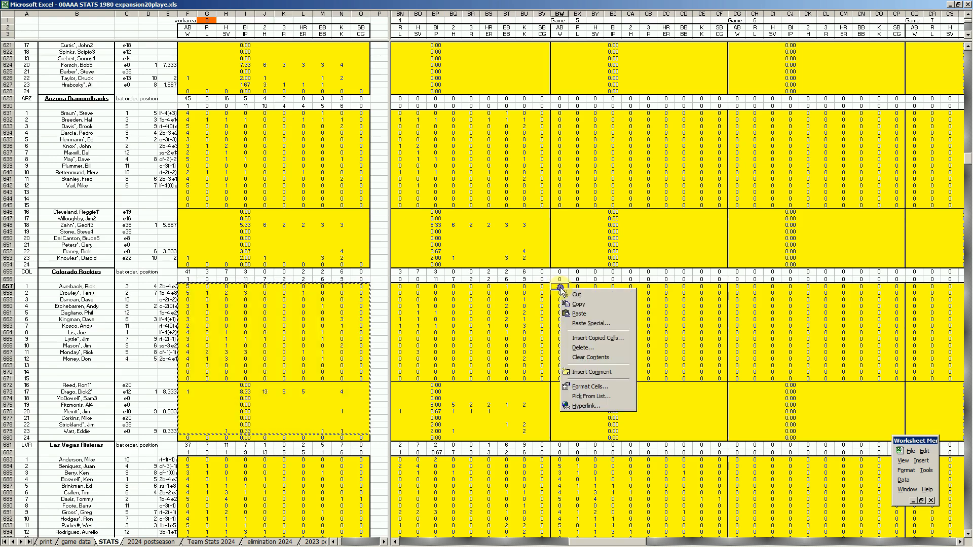
left_click(573, 314)
Copy Arizona's stats block F631:O653 and paste it into the Game 5 columns starting at BW631
left_click(342, 354)
key("ctrl+Page_Up")
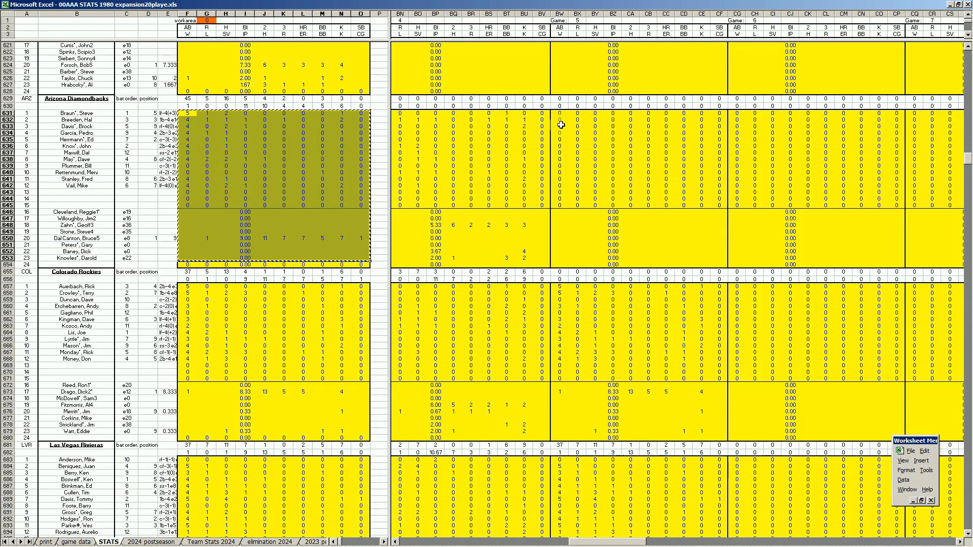
right_click(561, 114)
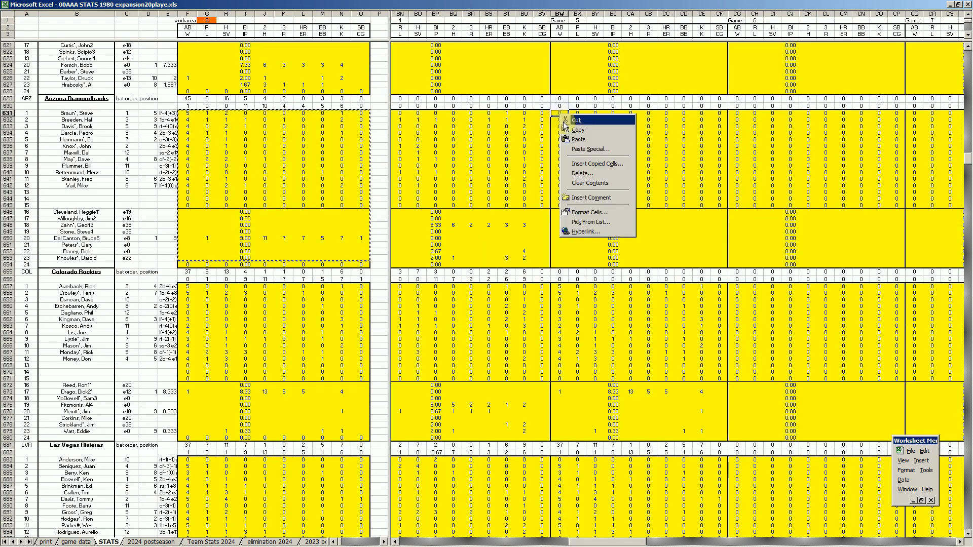
left_click(579, 140)
Examine the season TOTAL columns for Colorado and Las Vegas, including team runs, earned runs and individual home runs
left_click_drag(589, 541, 917, 542)
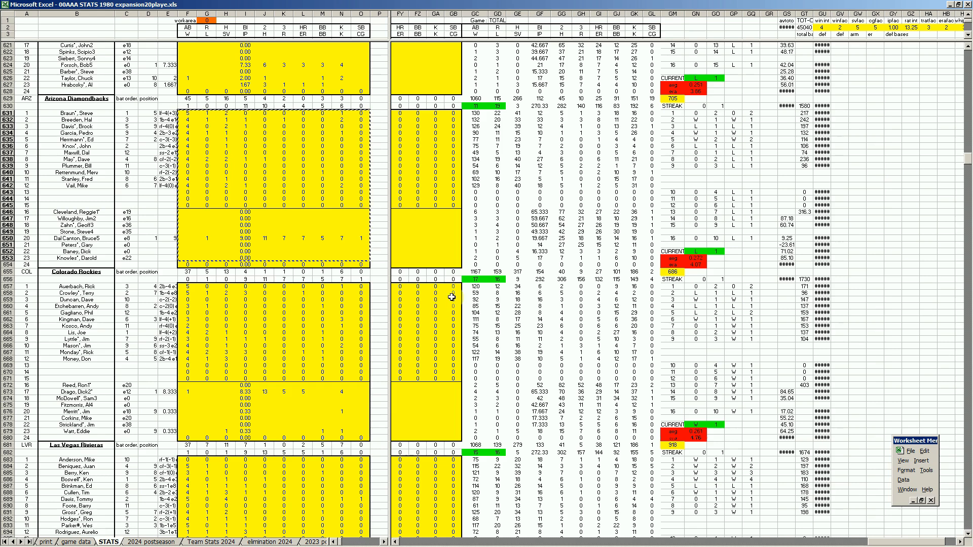
left_click(477, 280)
left_click(497, 446)
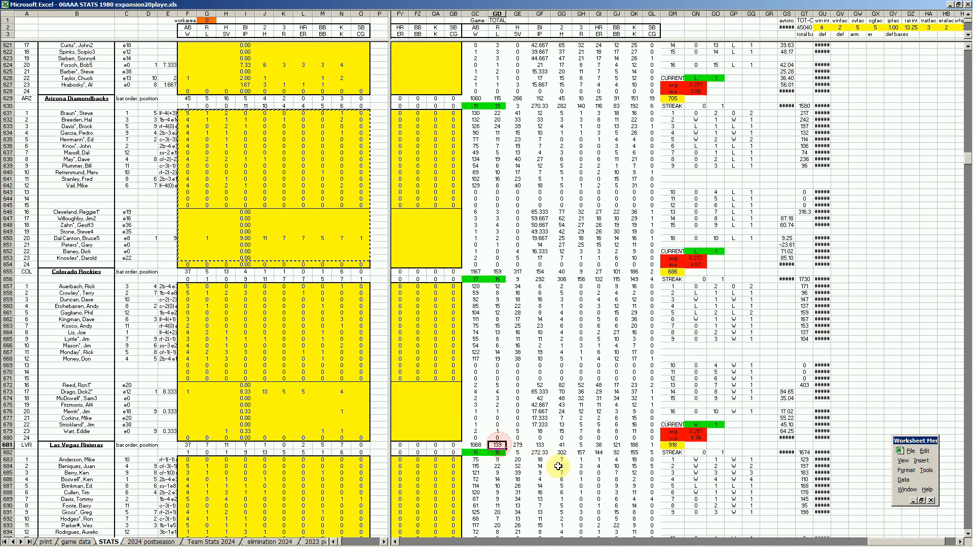
left_click(580, 453)
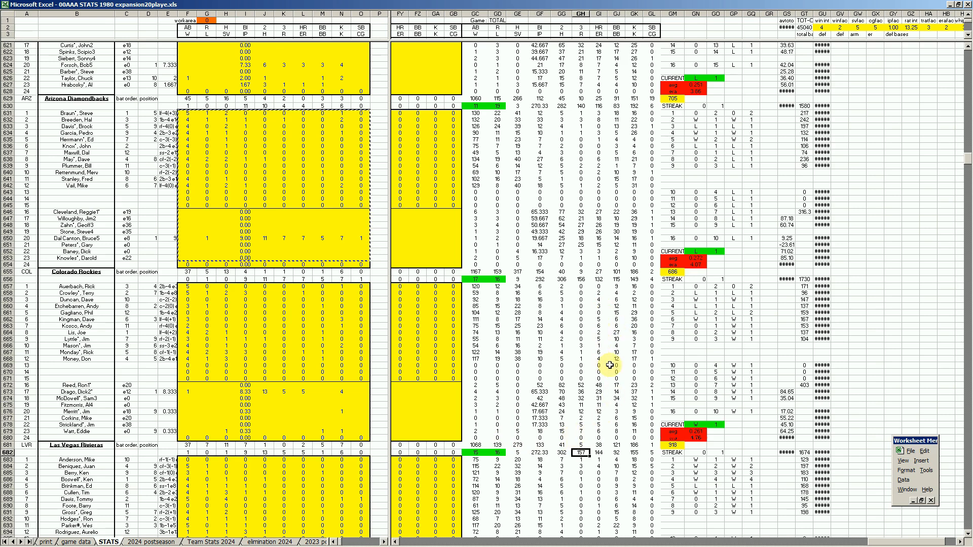
left_click(599, 326)
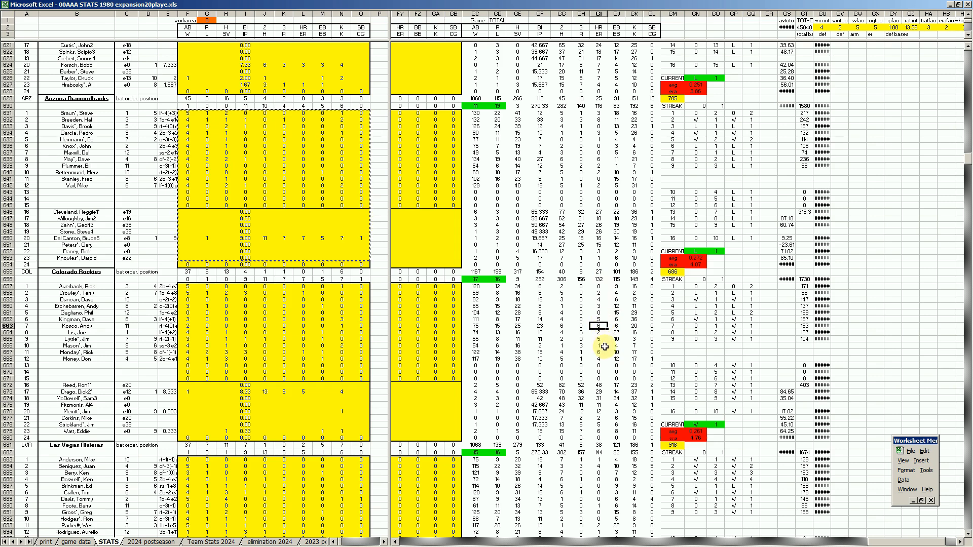
left_click(606, 352)
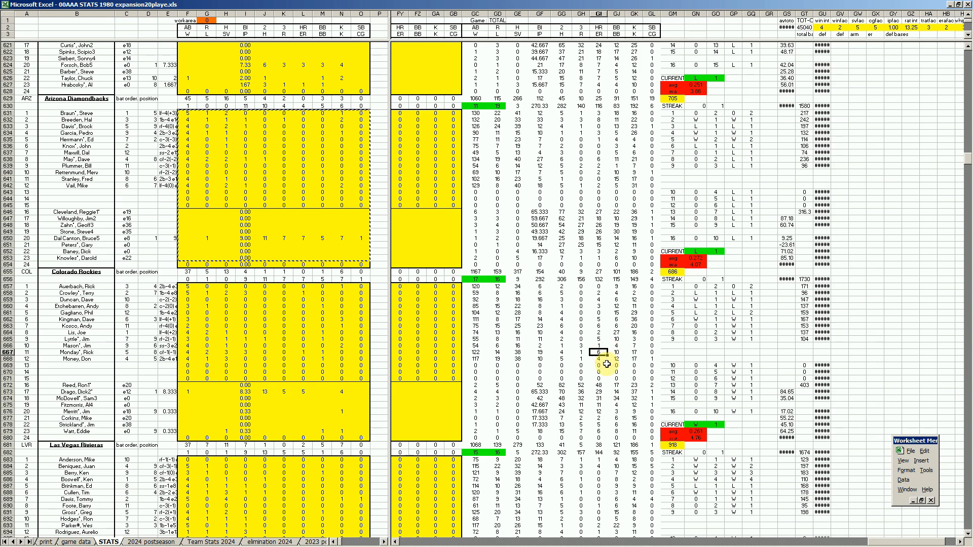
key("Left")
key("Left")
key("Left")
key("Left")
key("Left")
key("Left")
key("Left")
key("Left")
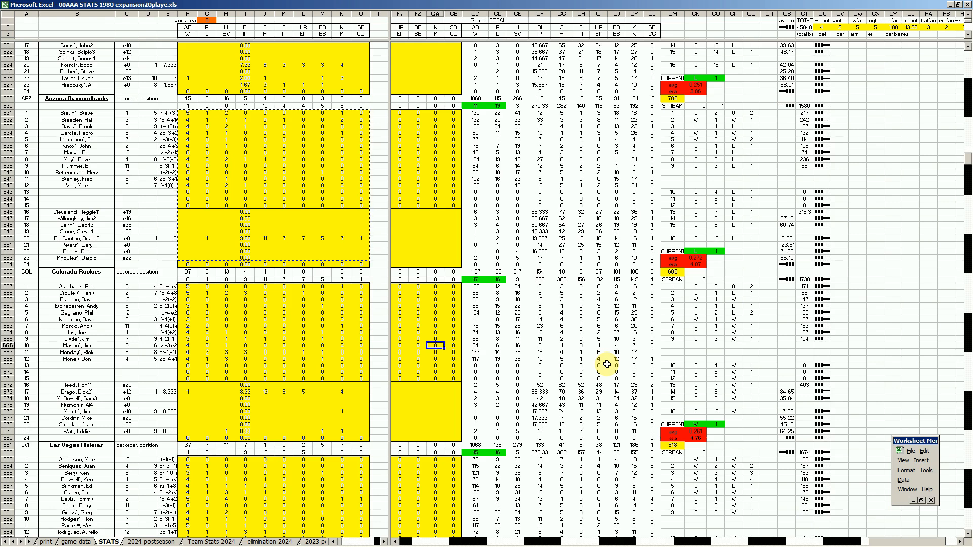
key("Right")
key("Right")
key("Left")
key("Left")
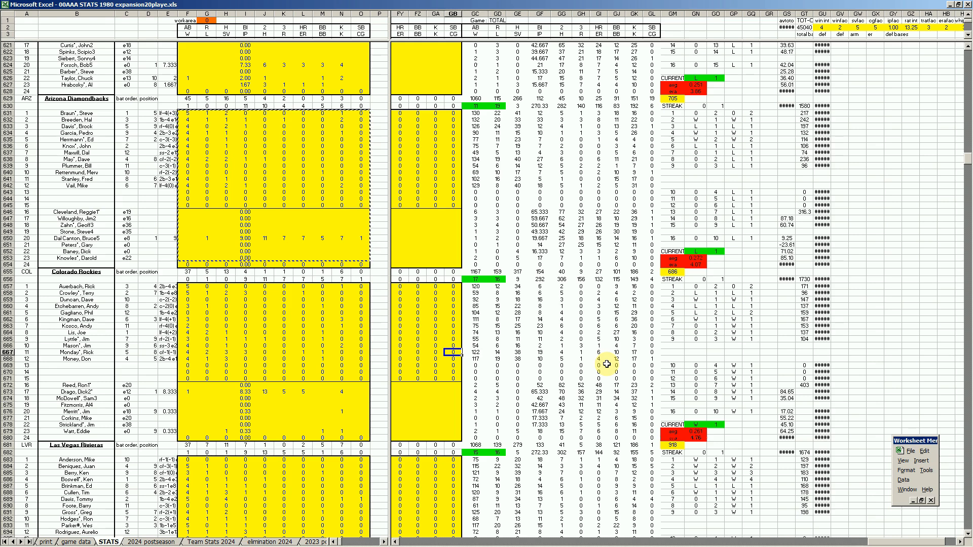
Review Arizona's season team batting average and ERA beside its TOTAL columns, in GN653 and GN654
key("Up")
key("Right")
key("Right")
key("Left")
key("Up")
key("Up")
key("Up")
key("Up")
key("Up")
key("Up")
key("Up")
key("Up")
key("Up")
key("Up")
key("Up")
key("Up")
key("Up")
key("Up")
key("Up")
key("Up")
key("Up")
key("Up")
key("Up")
key("Up")
key("Up")
key("Up")
key("Up")
key("Up")
key("Up")
key("Up")
key("Up")
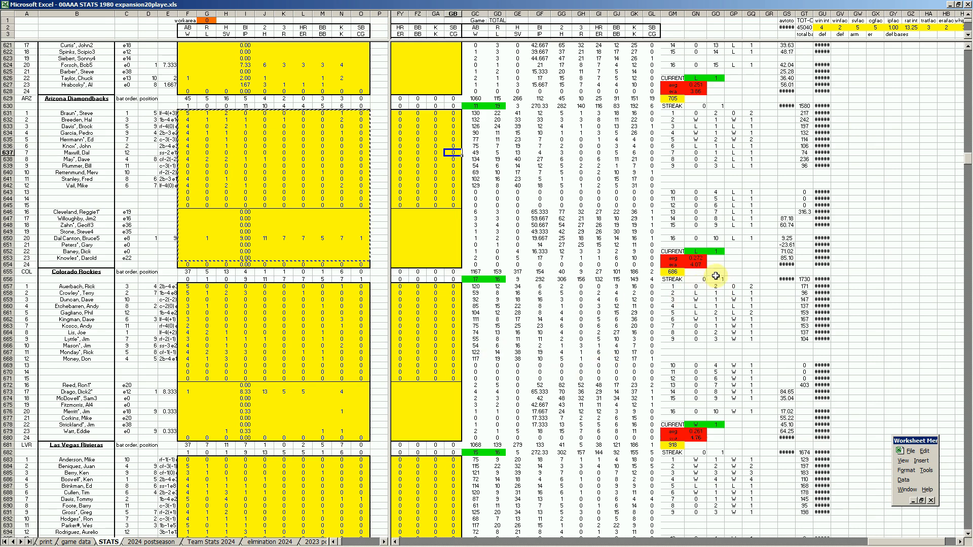
left_click(697, 258)
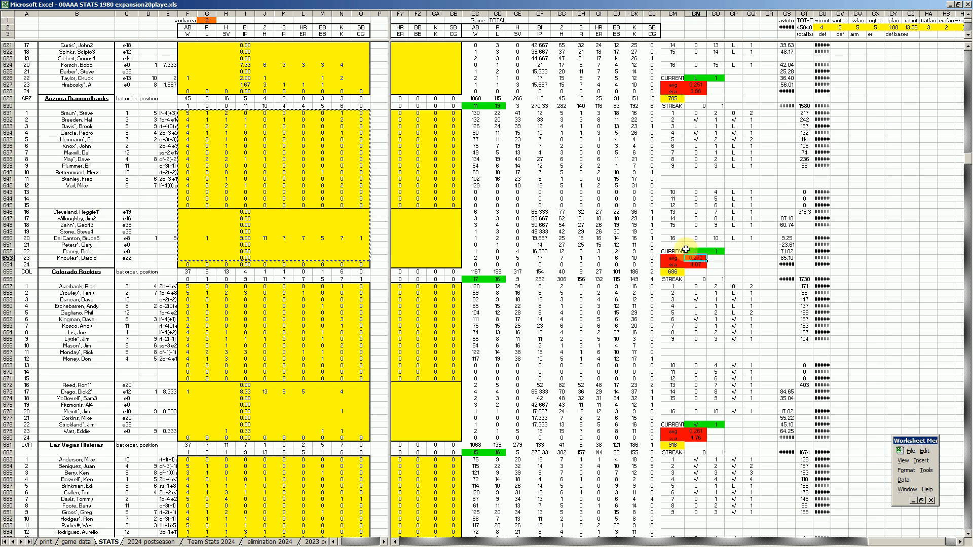
left_click(703, 266)
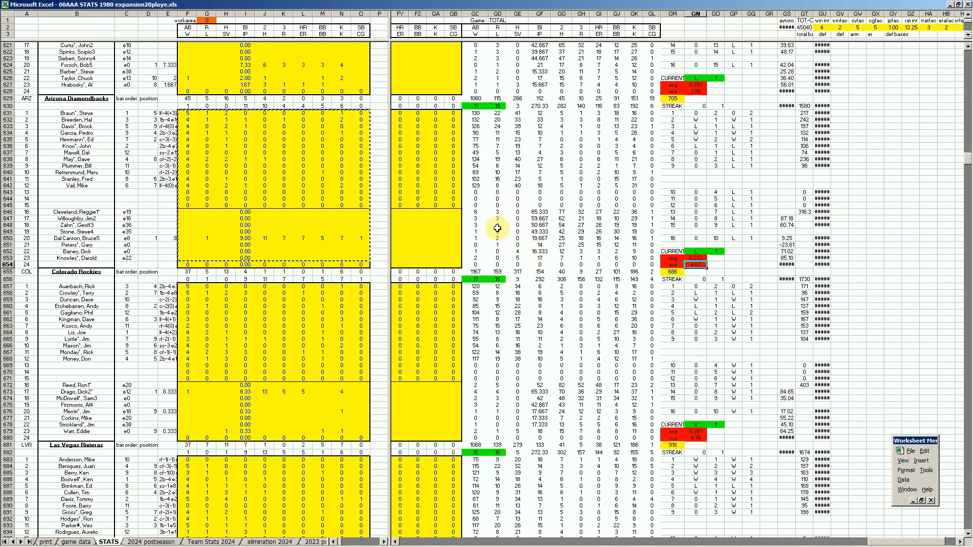
Review the season totals of Arizona's pitcher in row 650 and hitter in row 632, and clear the copy selection
left_click(538, 238)
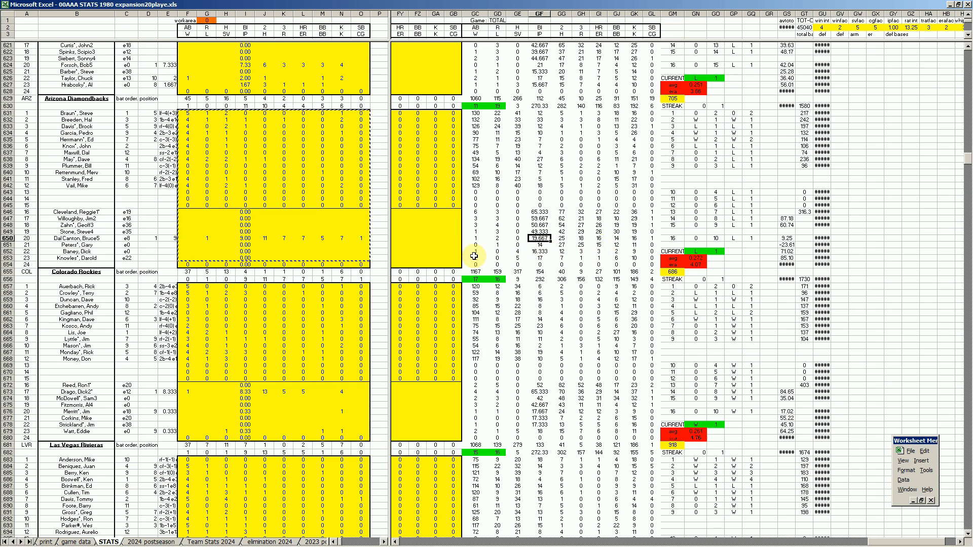
left_click(435, 238)
key("Escape")
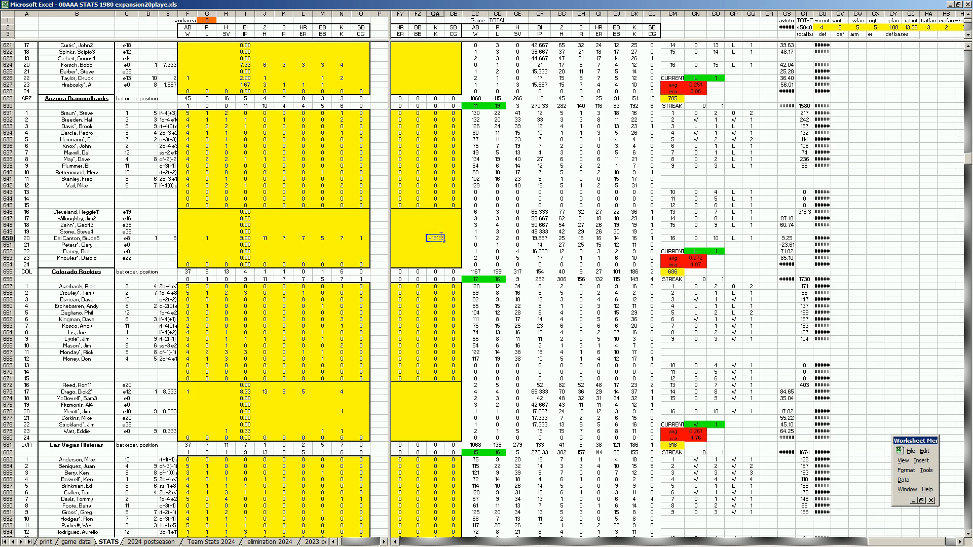
key("Return")
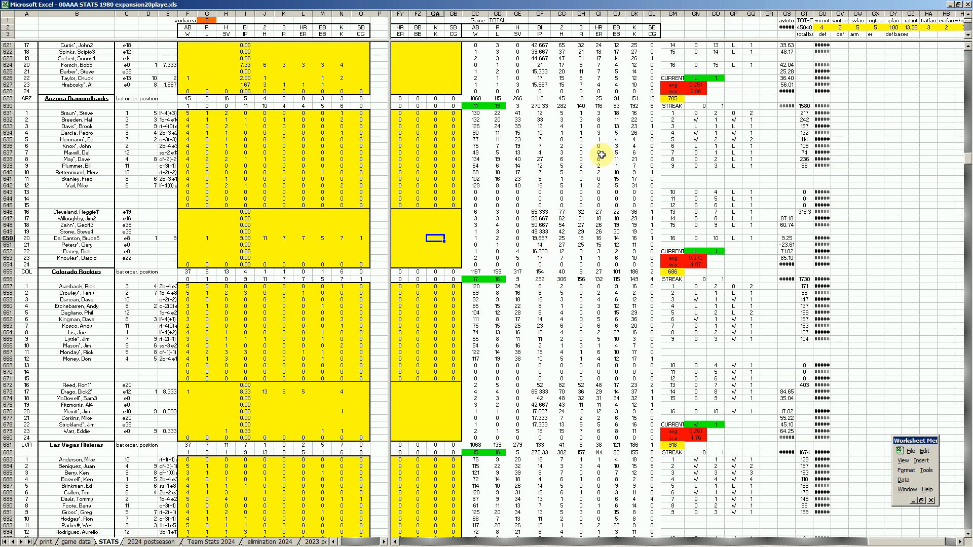
left_click(598, 120)
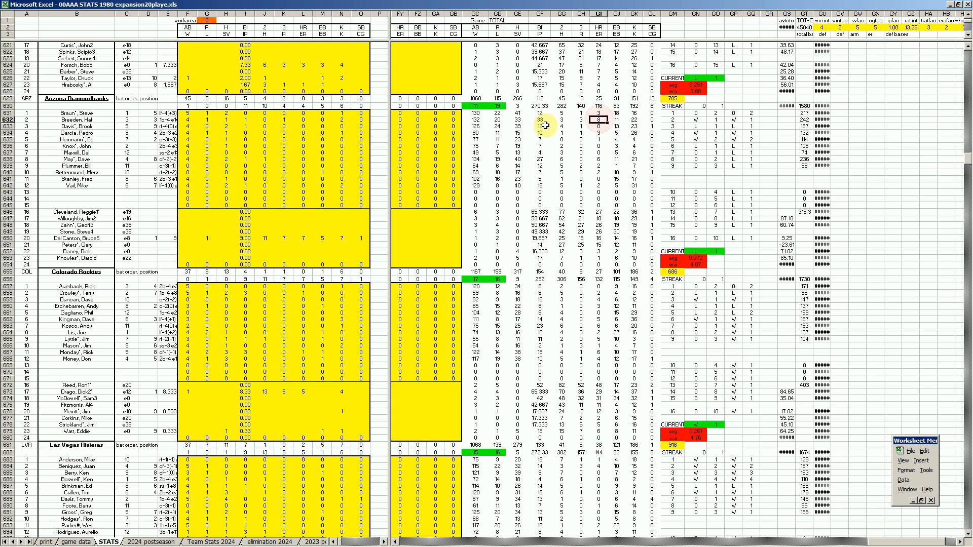
left_click(539, 121)
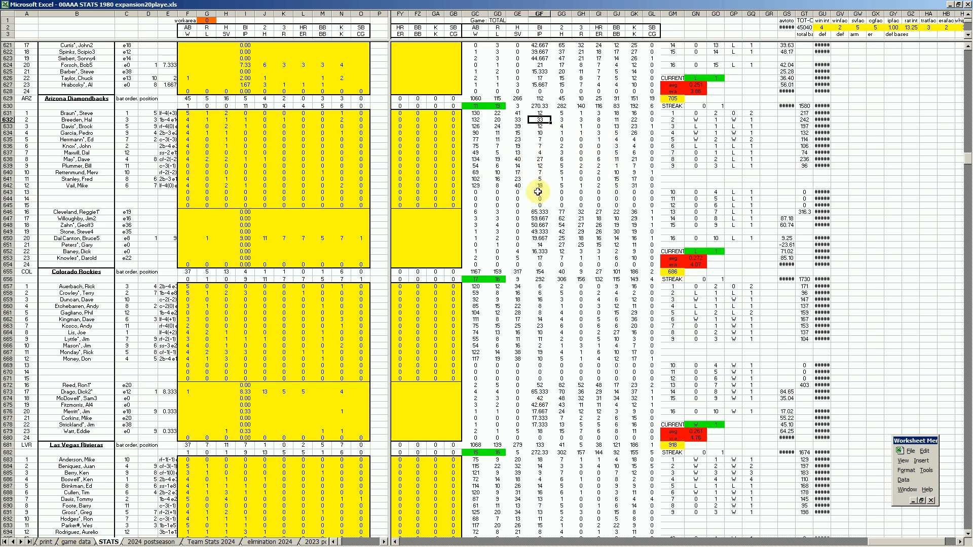
left_click(445, 251)
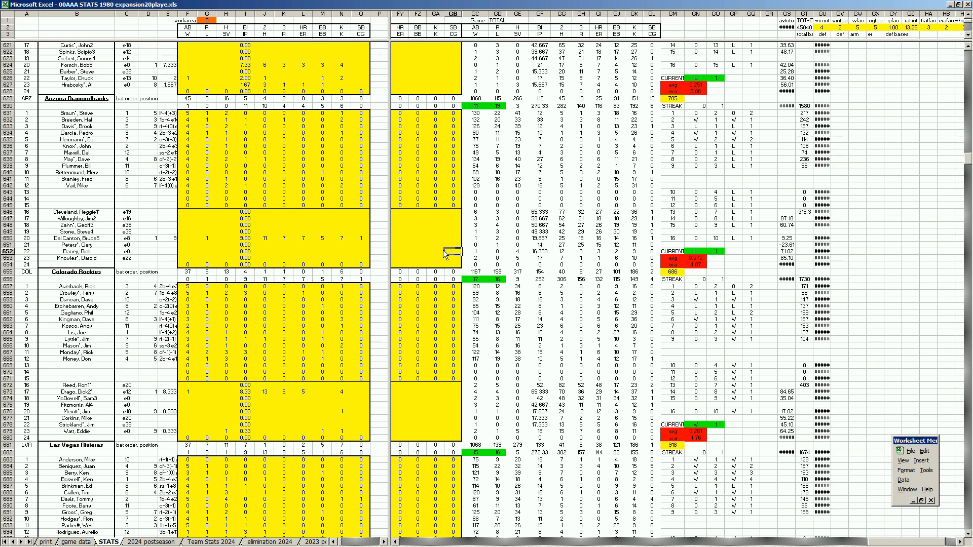
Examine the league-wide totals, batting average and ERA in rows 839 to 843, below the last team
key("Page_Down")
key("Page_Down")
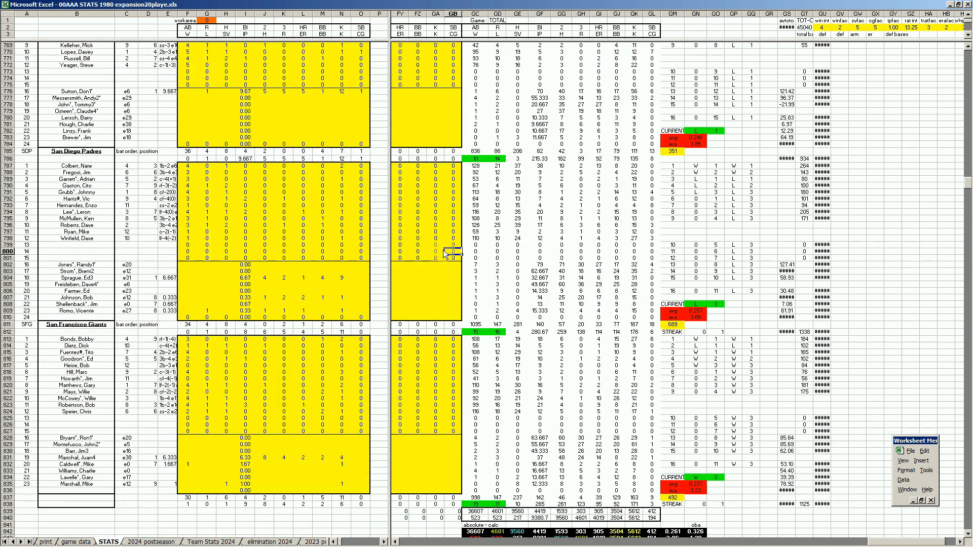
key("Down")
key("Down")
key("Down")
key("Down")
key("Down")
key("Down")
key("Down")
key("Down")
key("Down")
key("Down")
key("Down")
key("Down")
key("Down")
key("Down")
key("Down")
key("Down")
key("Down")
key("Down")
key("Down")
key("Down")
key("Up")
key("Up")
key("Up")
key("Up")
key("Right")
key("Right")
key("Right")
key("Right")
key("Right")
key("Right")
key("Right")
key("Right")
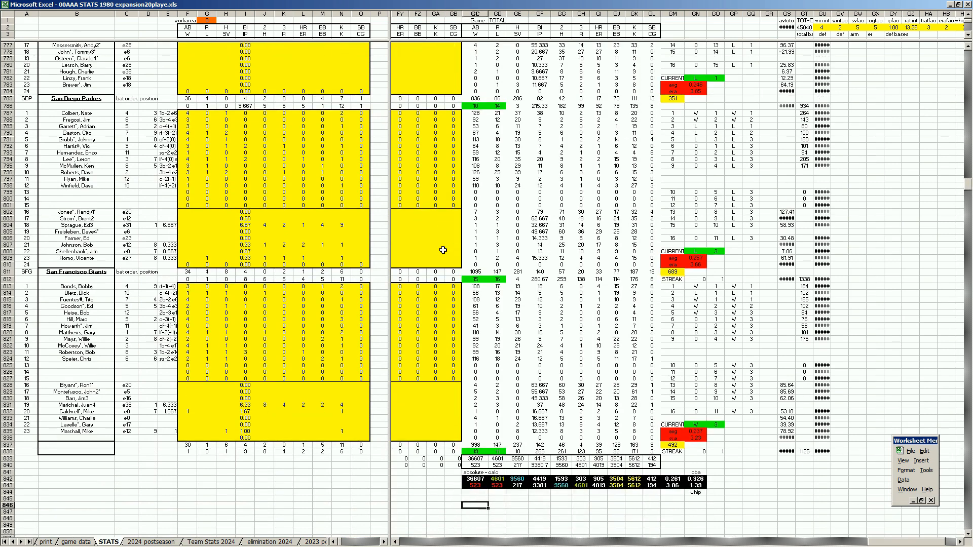
key("Up")
key("Up")
key("Right")
key("Right")
key("Up")
key("Up")
key("Right")
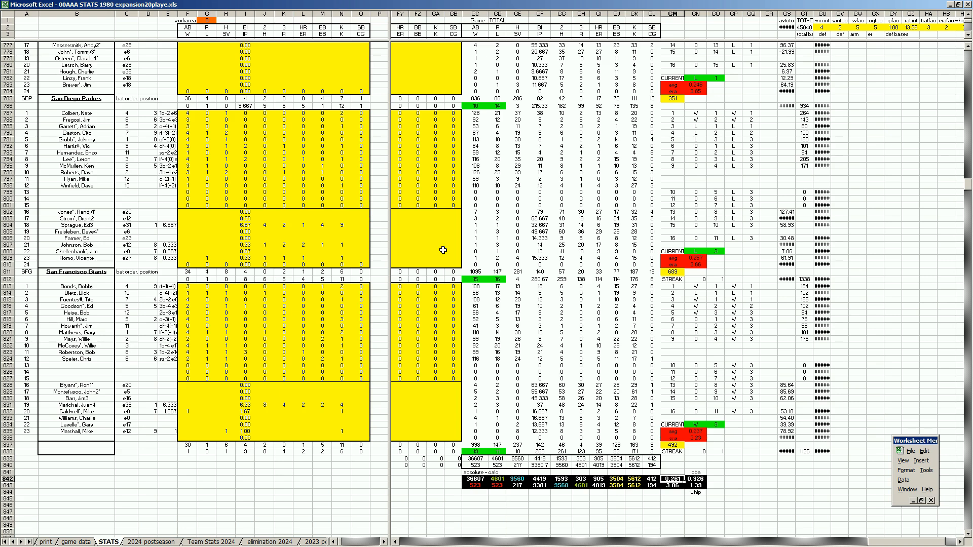
key("Down")
Open the print sheet and check Arizona's line in the NL Mountain standings, from team name to streak
left_click(44, 542)
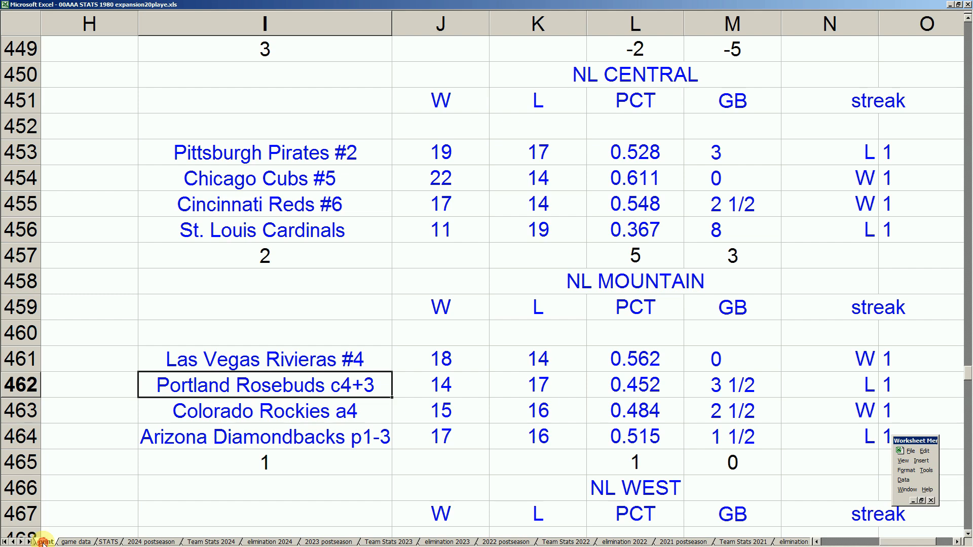
left_click(226, 439)
key("Right")
key("Right")
key("Right")
key("Right")
key("Right")
key("Right")
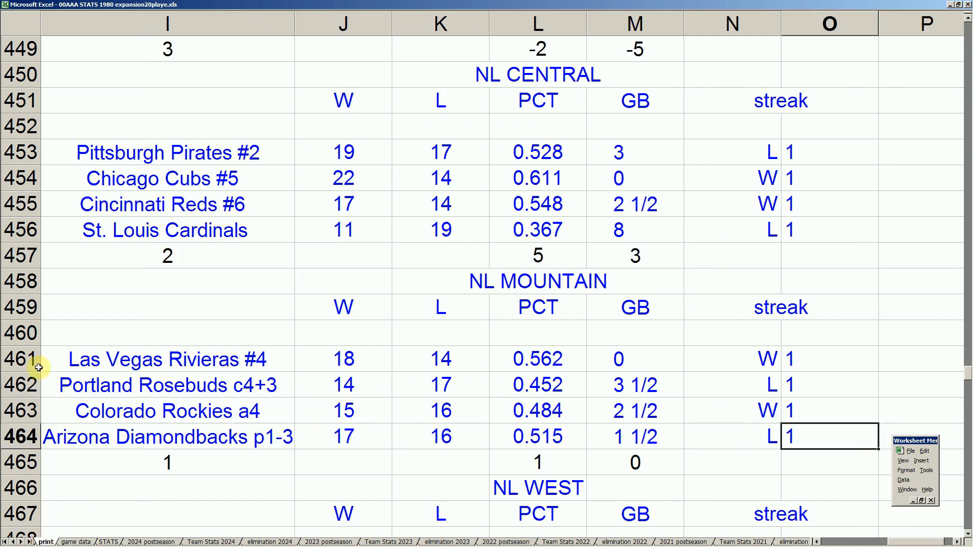
Compare the records, percentages and games behind of the four NL Mountain teams in rows 461 to 464
left_click(187, 359)
mouse_move(366, 359)
left_mouse_down()
mouse_move(506, 375)
mouse_move(515, 356)
left_mouse_up()
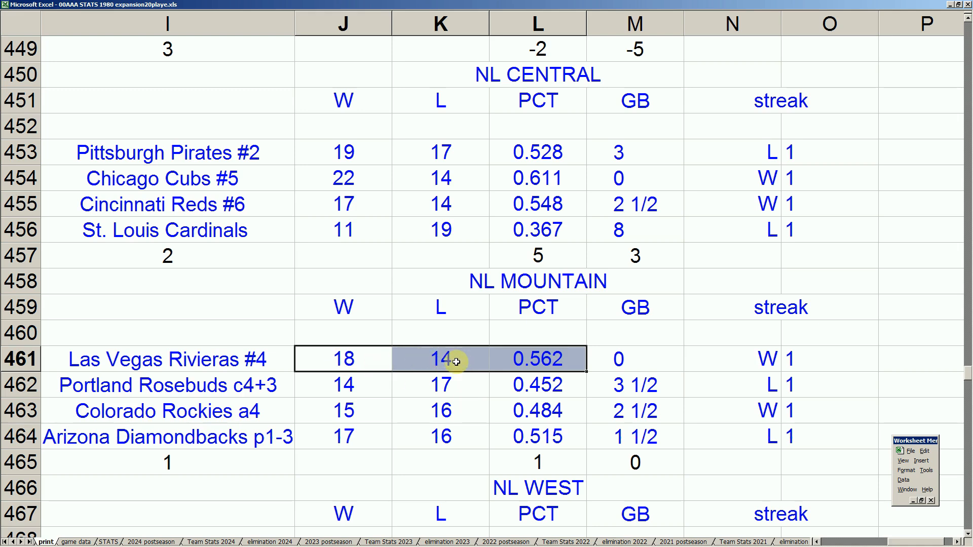
left_click(281, 439)
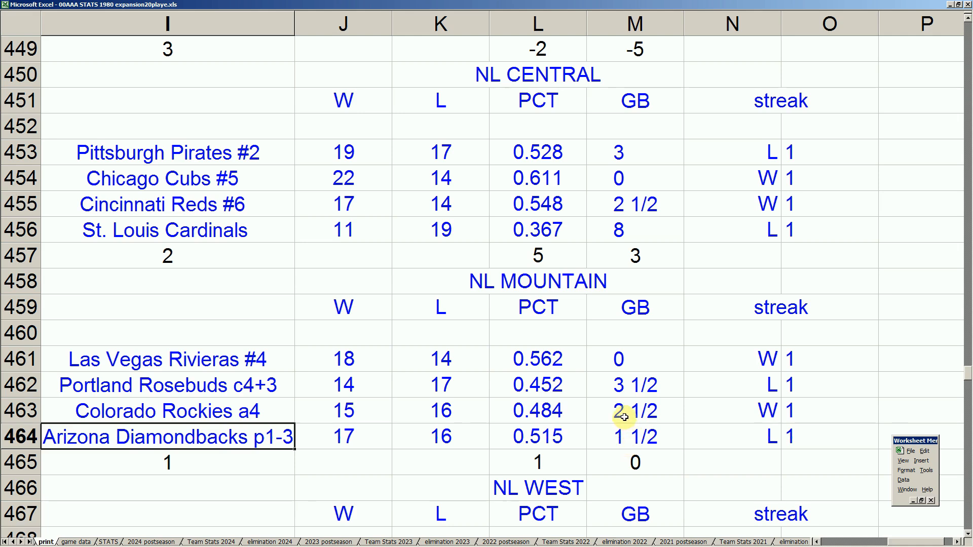
left_click_drag(277, 388, 627, 386)
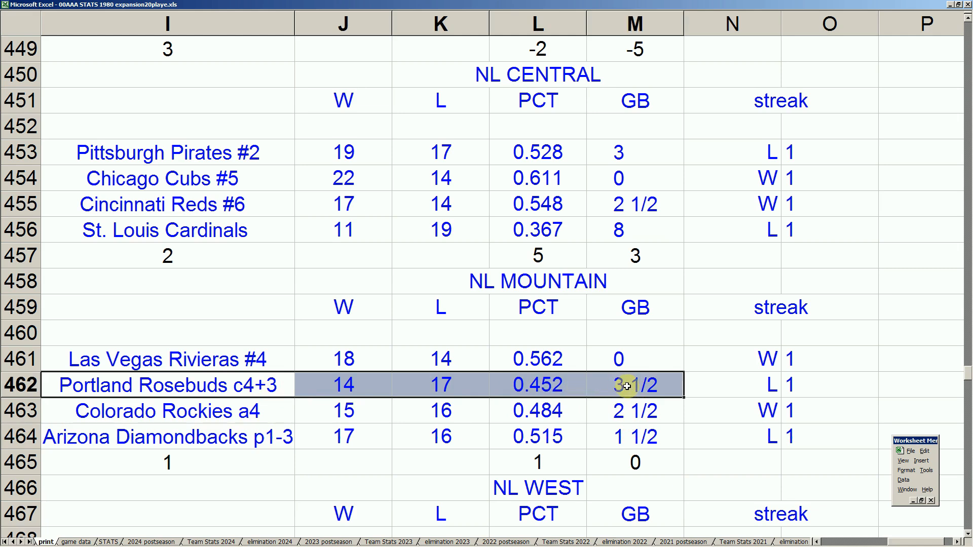
left_click_drag(282, 412, 616, 418)
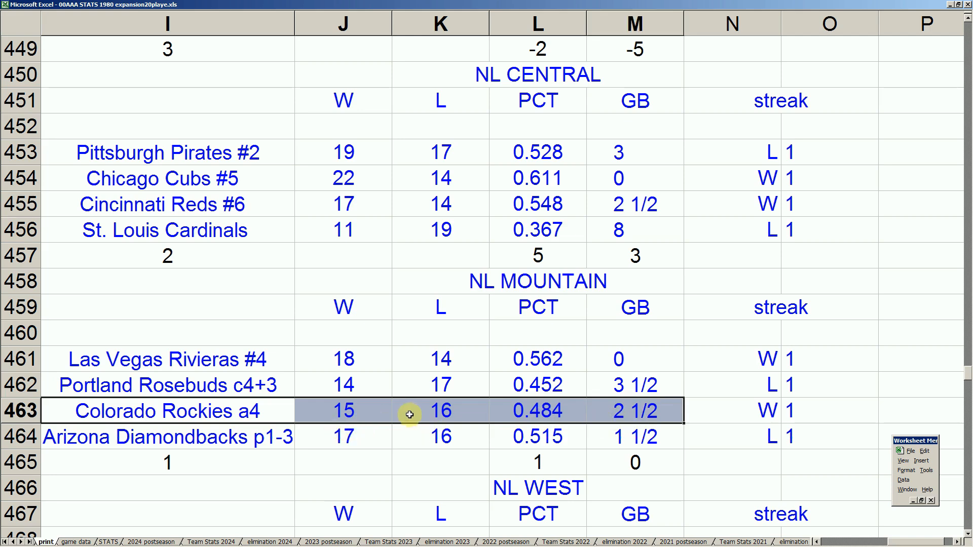
left_click(372, 385)
left_click_drag(282, 437, 515, 436)
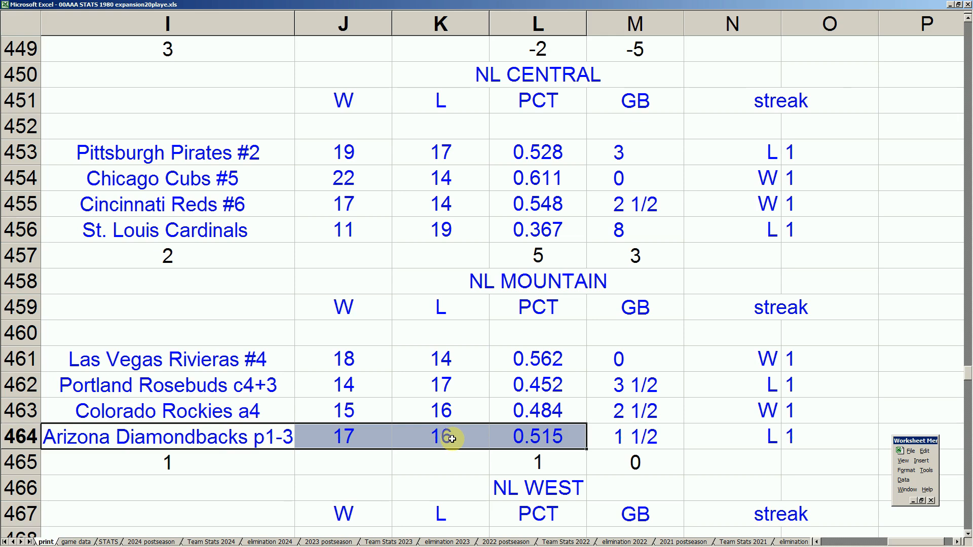
left_click(364, 388)
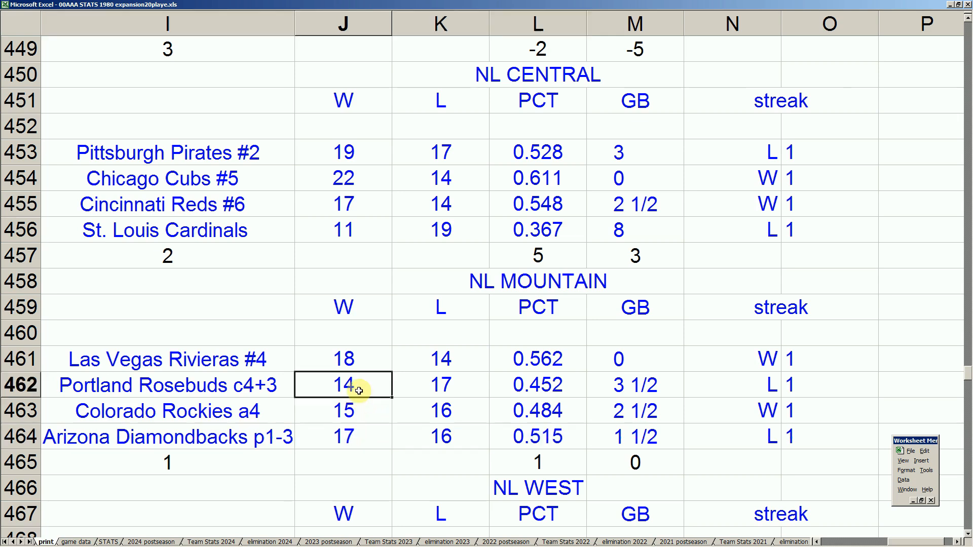
left_click_drag(271, 388, 615, 385)
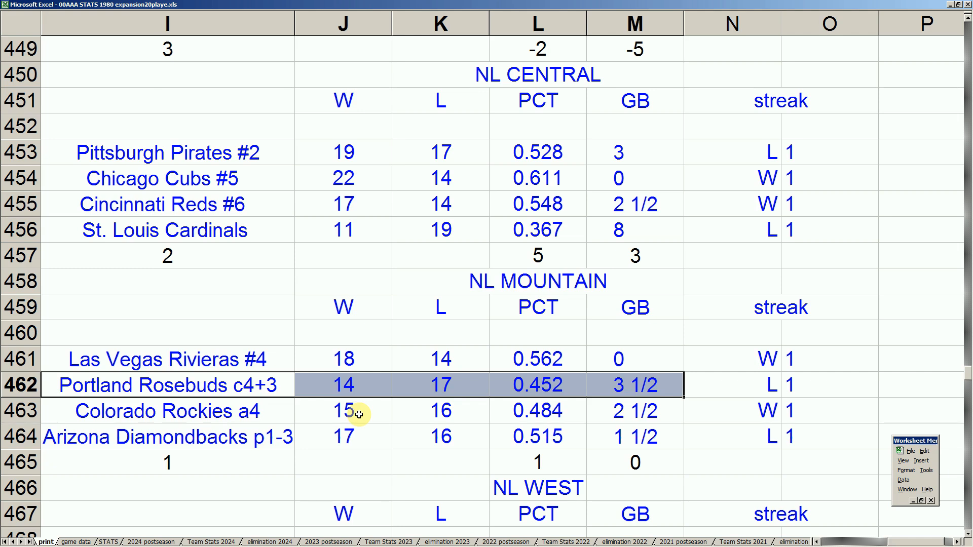
Remove the " c4+3" suffix from the Portland Rosebuds name formula in I462, leaving =+STATS!B2672&""
double_click(258, 386)
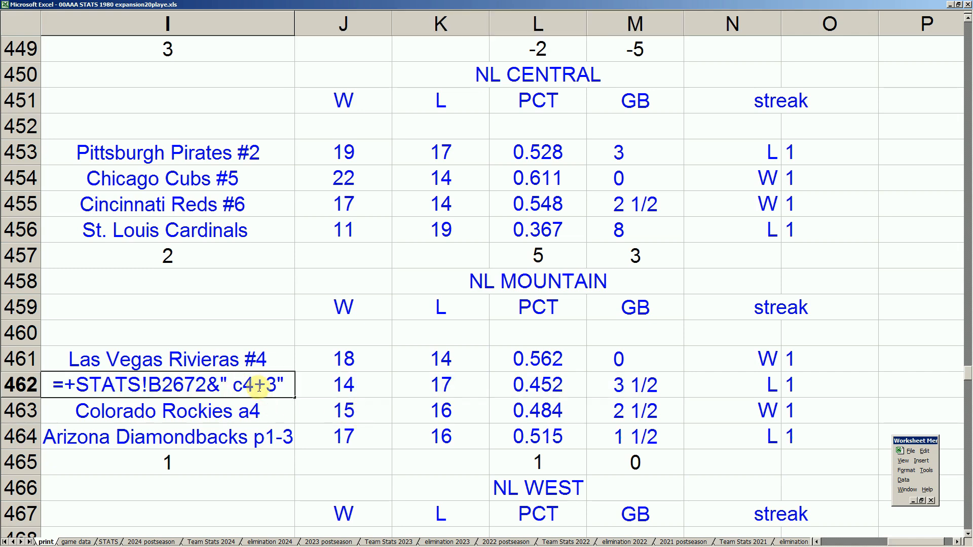
key("Left")
key("Left")
key("Delete")
key("Delete")
key("Delete")
key("Delete")
key("Delete")
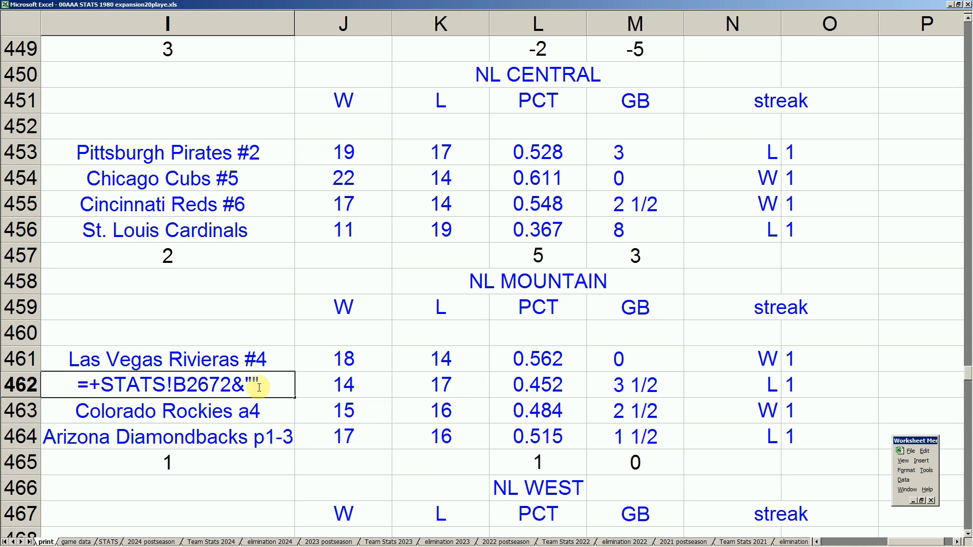
key("Return")
type(".")
key("Escape")
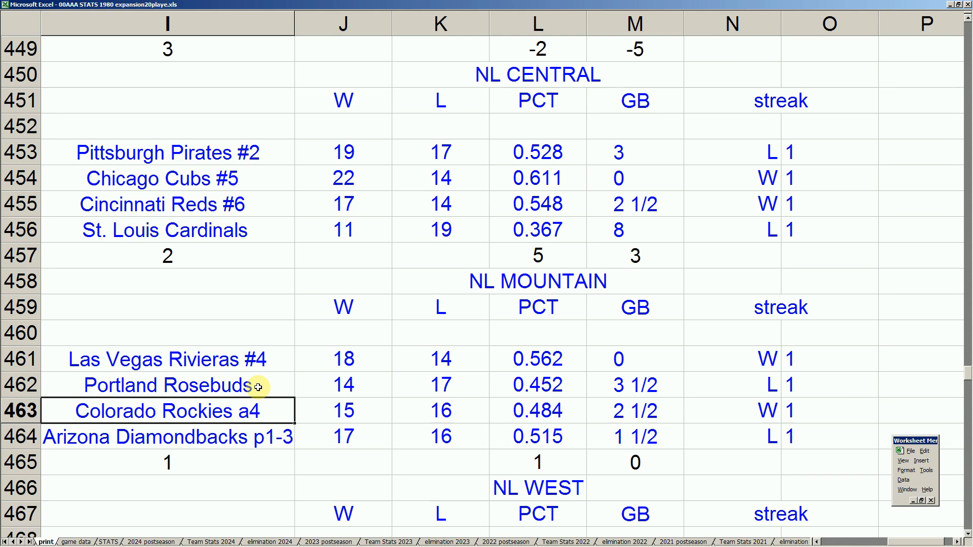
Remove the " a4" suffix from the Colorado Rockies name formula in I463, leaving =+STATS!B2673&""
double_click(243, 410)
key("Delete")
key("Delete")
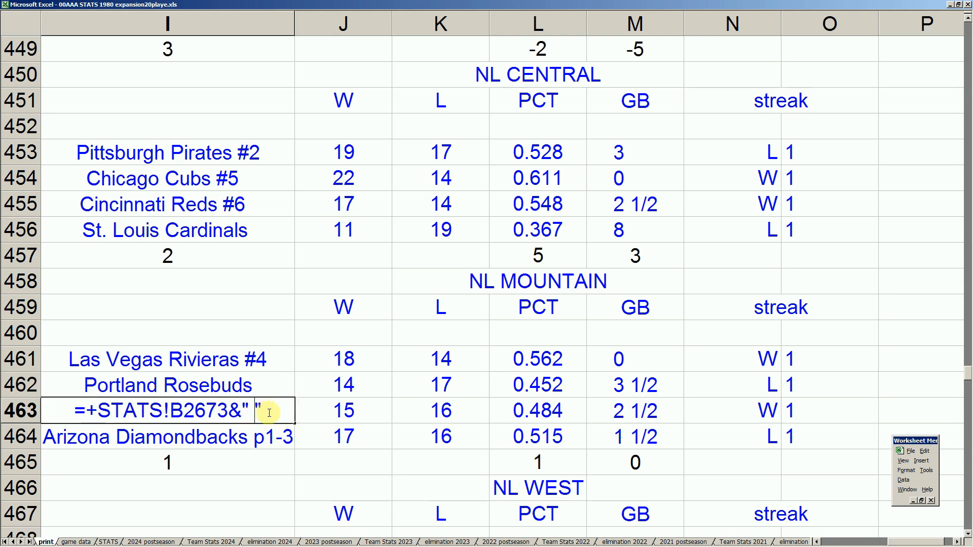
key("BackSpace")
key("Return")
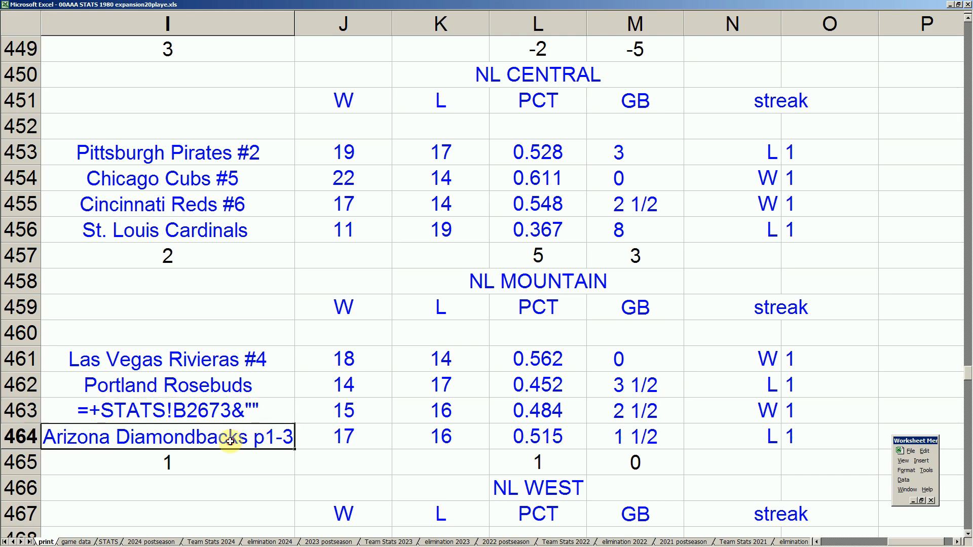
Remove the " p1-3" suffix from the Arizona Diamondbacks name formula in I464
double_click(246, 435)
key("Delete")
key("Delete")
key("Delete")
key("Delete")
key("BackSpace")
key("Return")
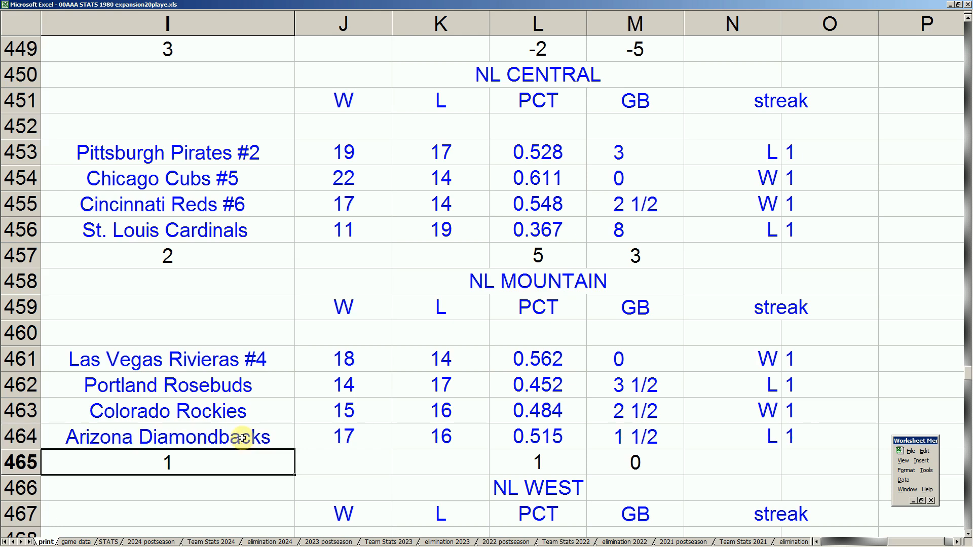
left_click(243, 438)
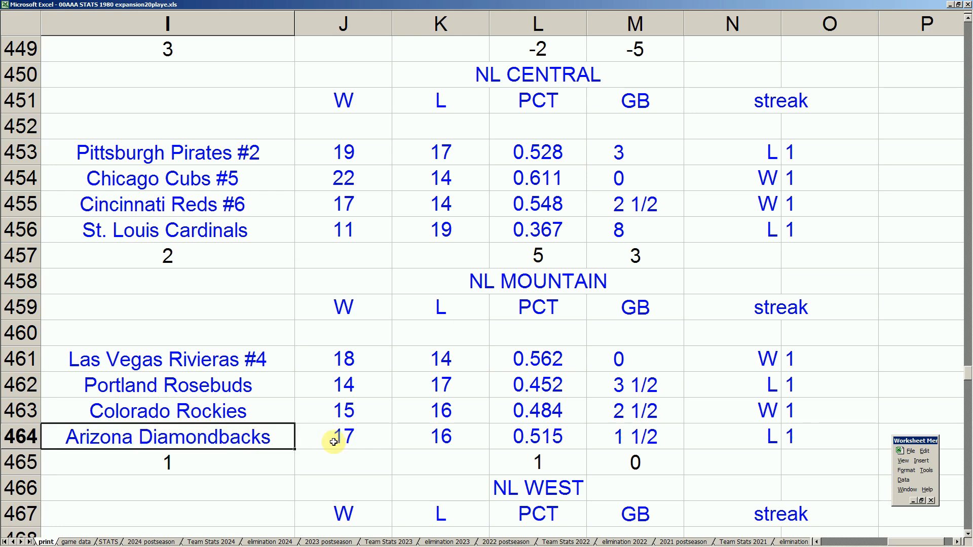
Switch to the Opera browser, close the extra startup pages and open the Baseball-Reference home page
mouse_move(702, 546)
left_click(809, 543)
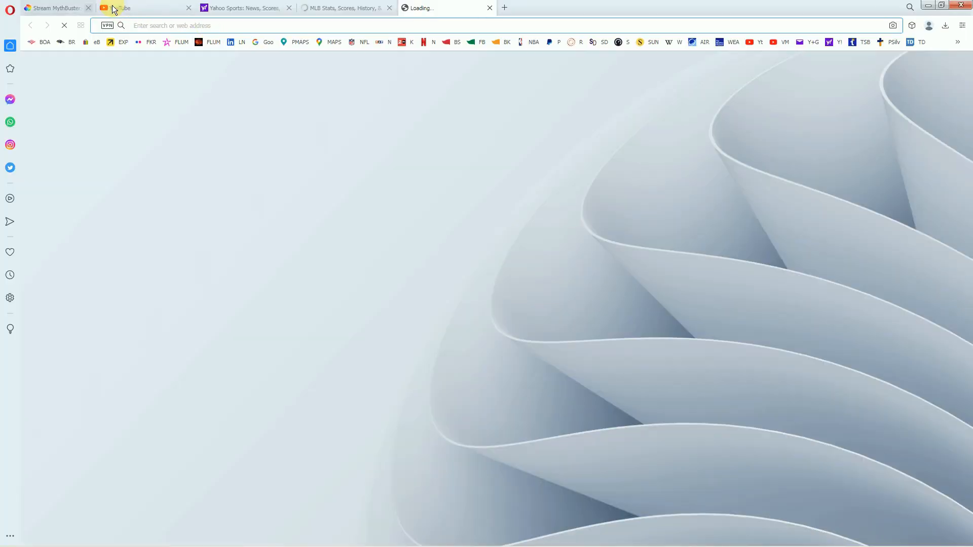
middle_click(114, 9)
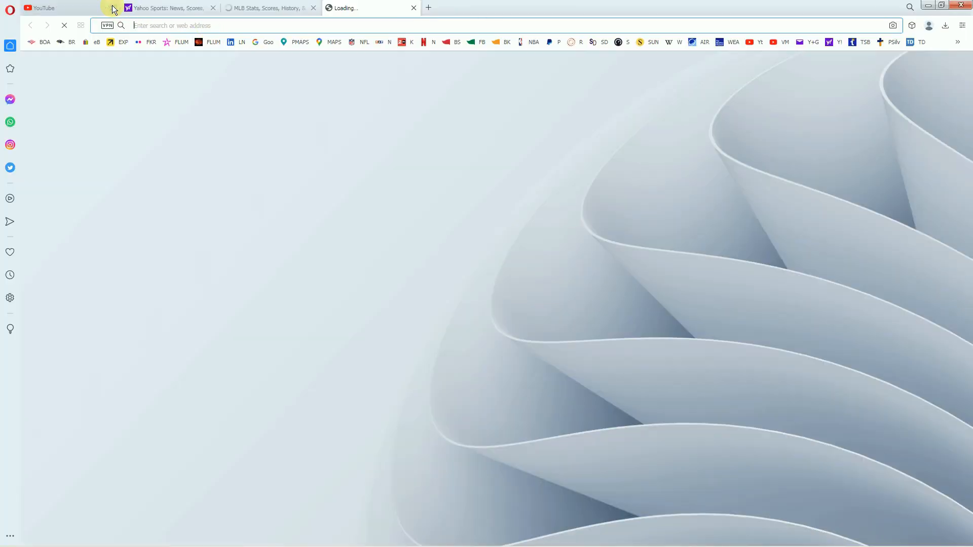
left_click(113, 8)
left_click(112, 8)
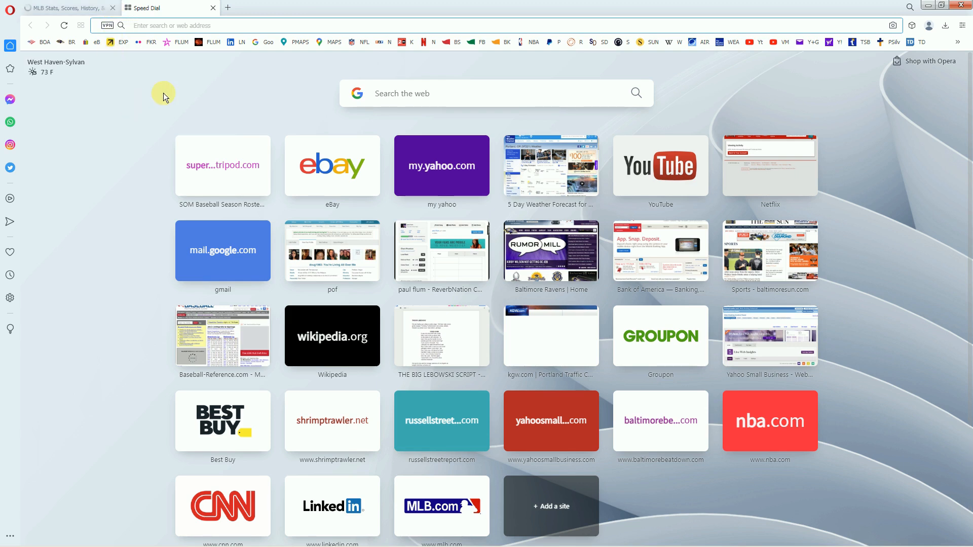
left_click(455, 44)
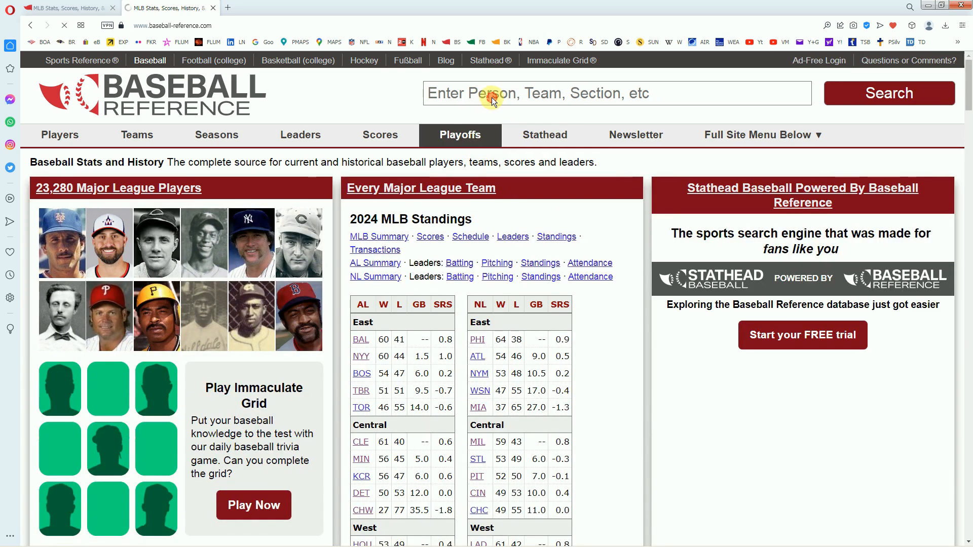
left_click(492, 97)
type("ste")
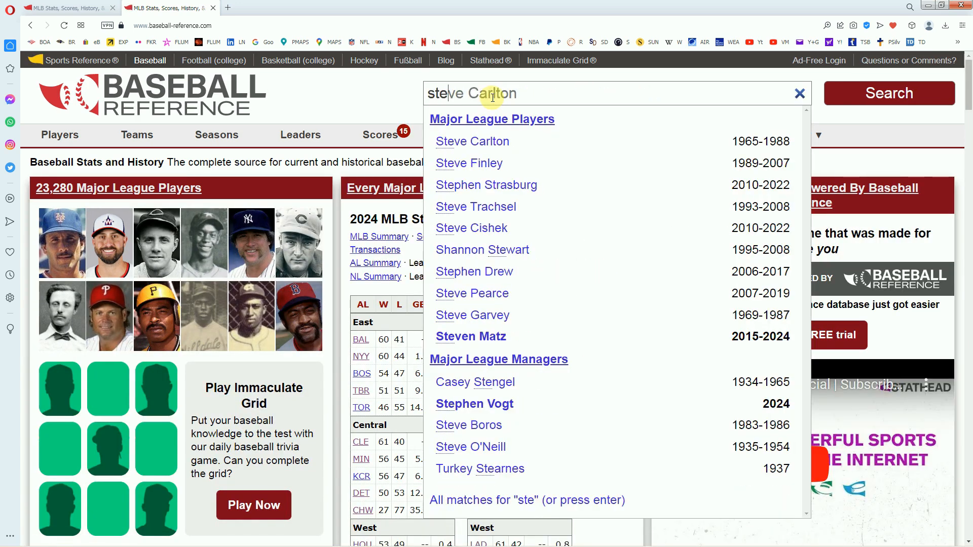
type("ve br")
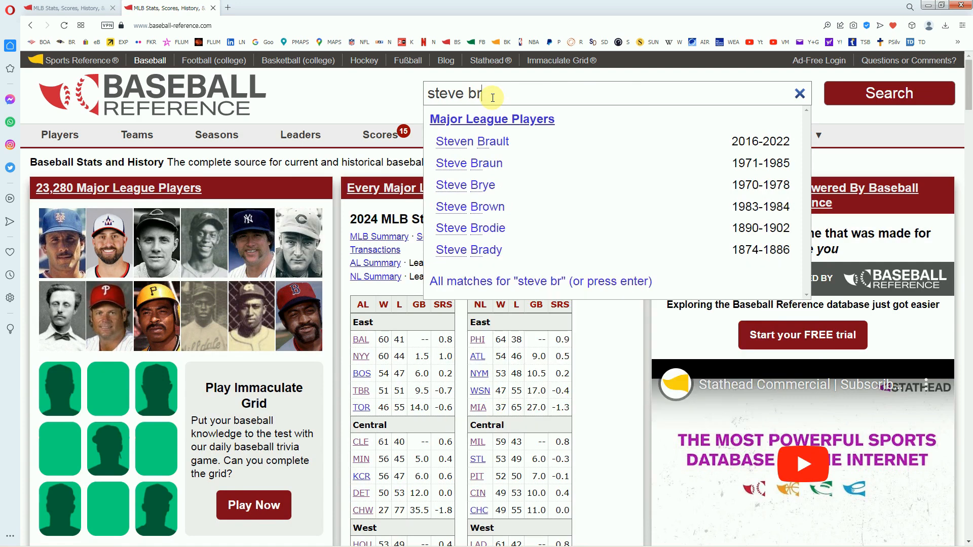
key("BackSpace")
key("BackSpace")
key("BackSpace")
key("BackSpace")
key("BackSpace")
key("BackSpace")
key("BackSpace")
key("BackSpace")
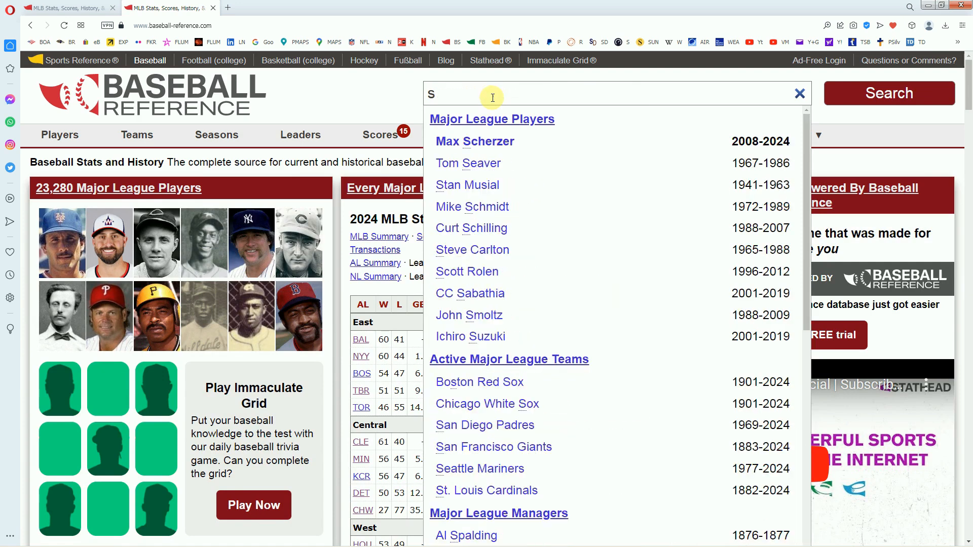
Search Baseball-Reference for Mike Vail, open his player page and examine his season-by-season Standard Batting table
type("mike vail")
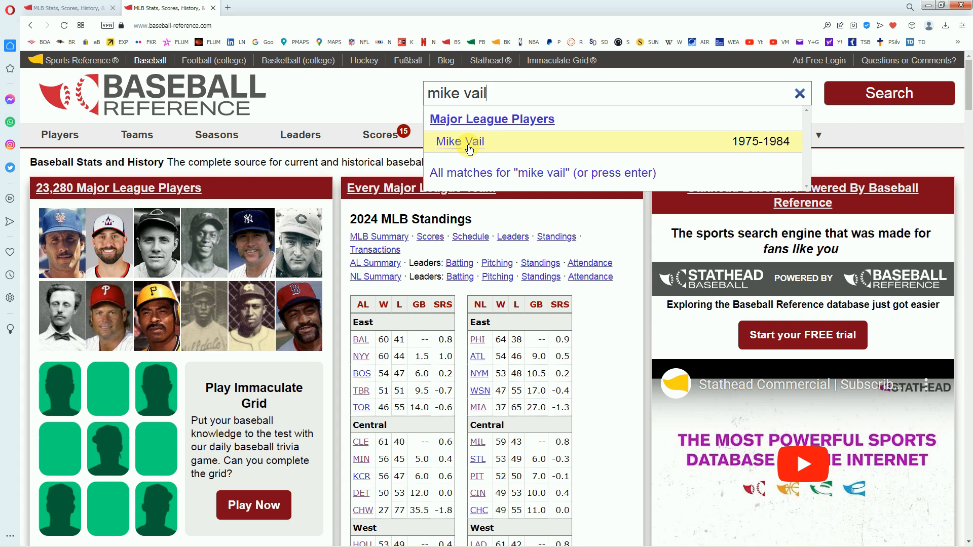
left_click(474, 144)
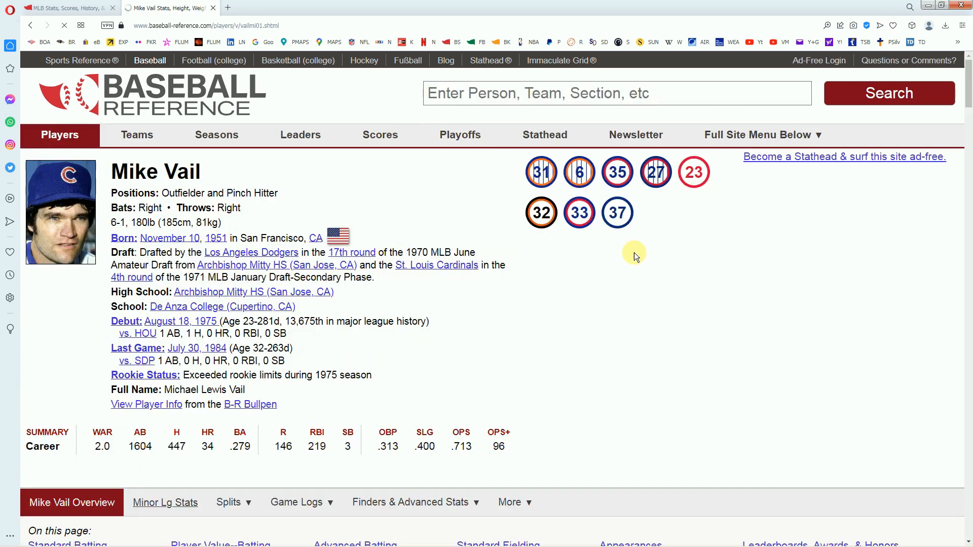
left_click_drag(969, 76, 966, 123)
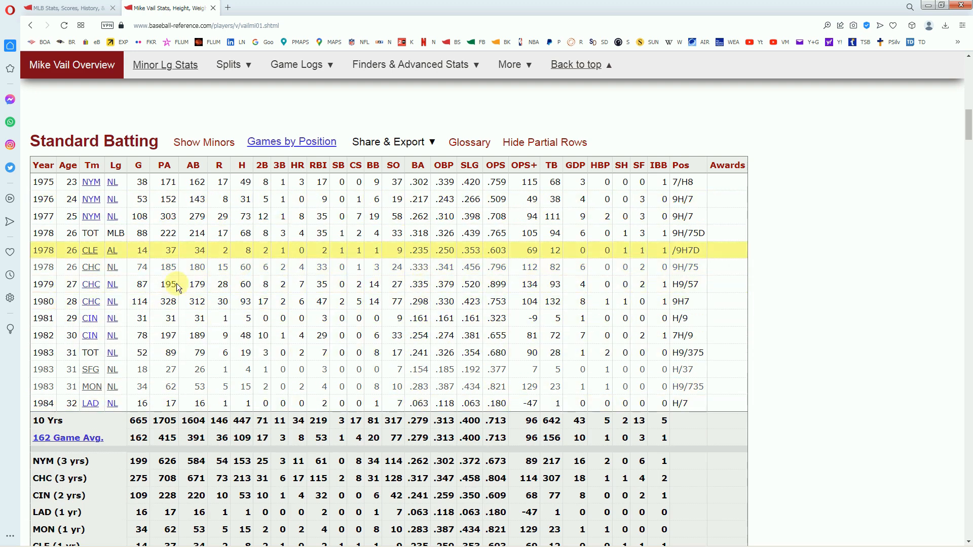
Look up Steve Braun on Baseball-Reference, examine his Standard Batting table by season and close the browser
left_click_drag(969, 117, 968, 76)
left_click(586, 89)
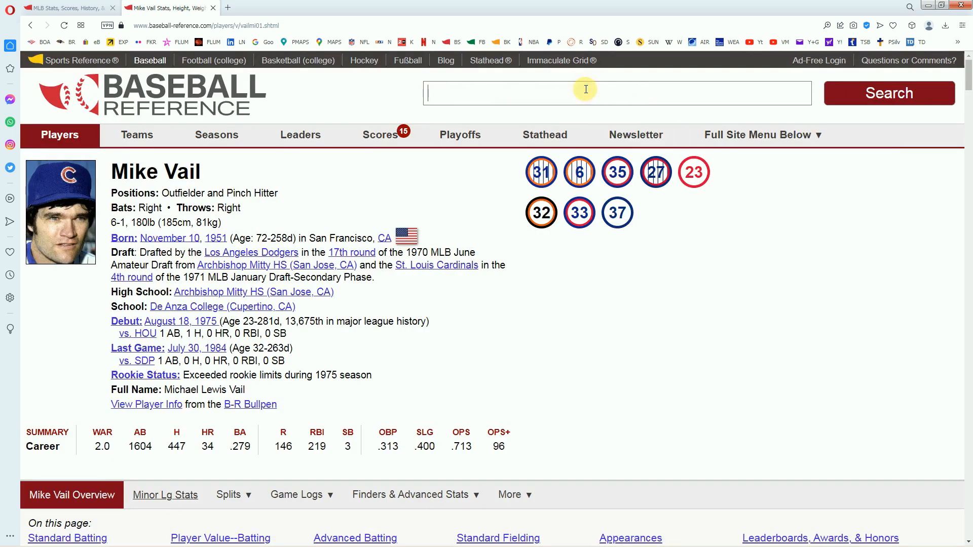
type("steve")
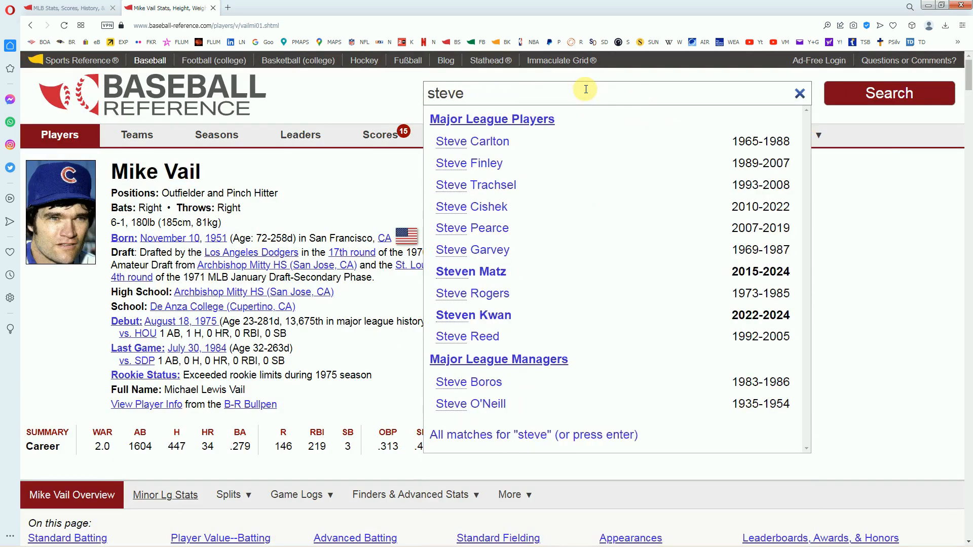
type(" braun")
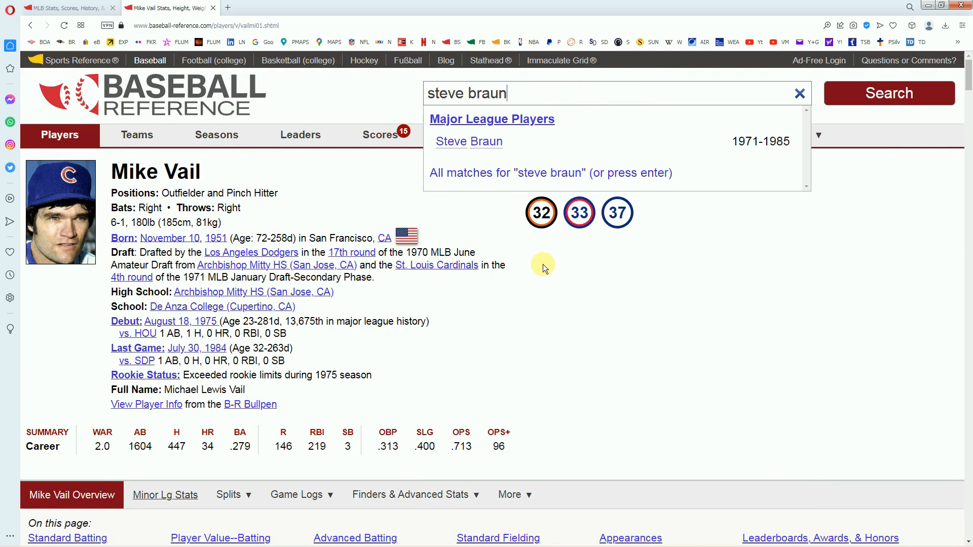
left_click(480, 144)
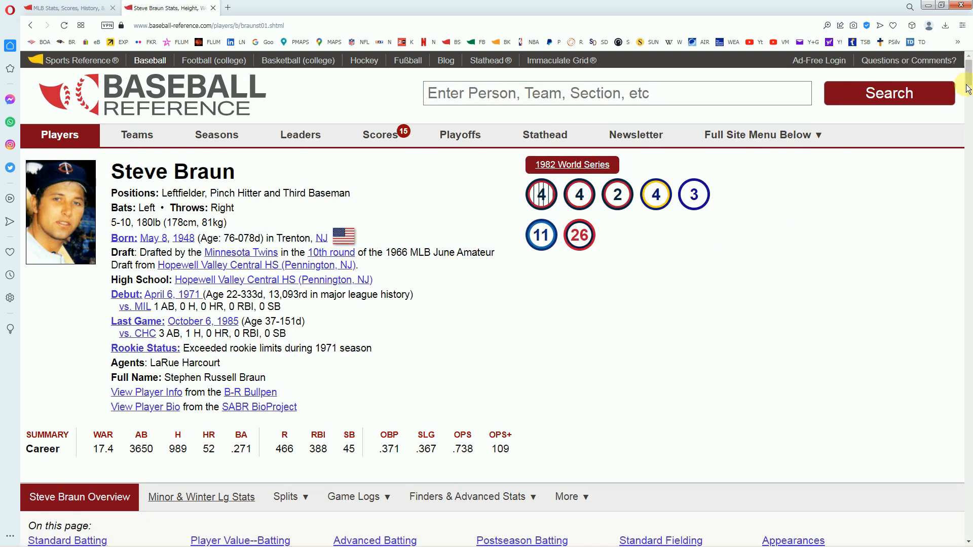
scroll(968, 91, "down", 3)
left_click_drag(968, 92, 968, 134)
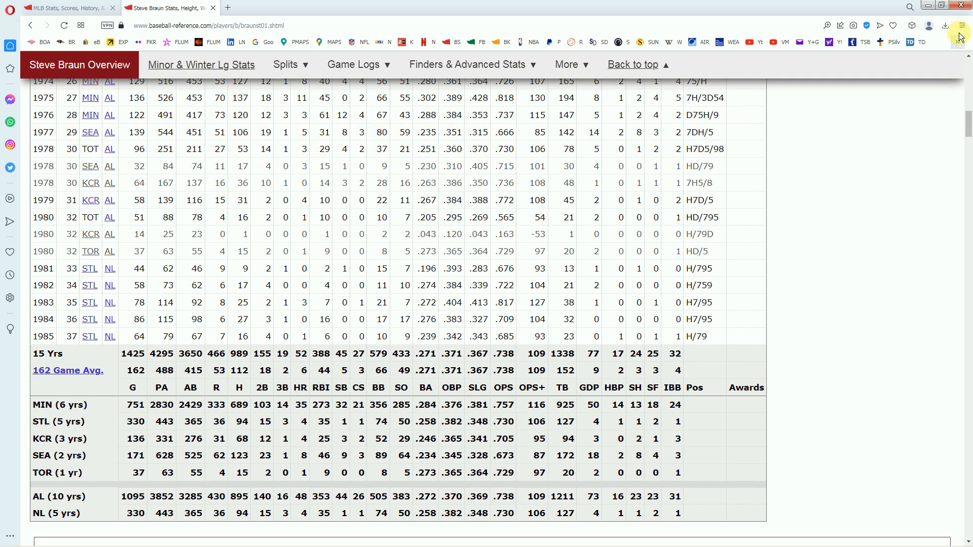
left_click(962, 9)
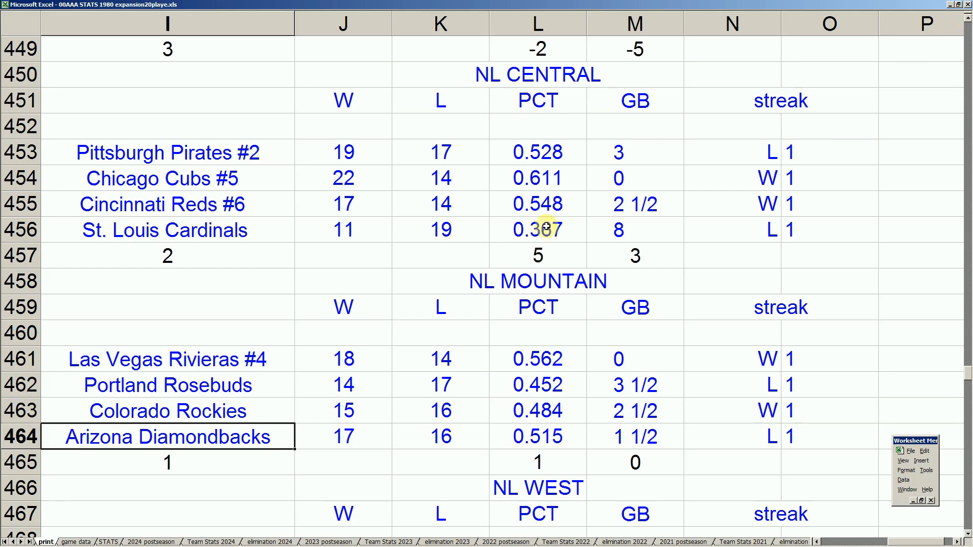
Close the Game 523 workbook 75arzcol.xls without saving its changes
left_click(278, 385)
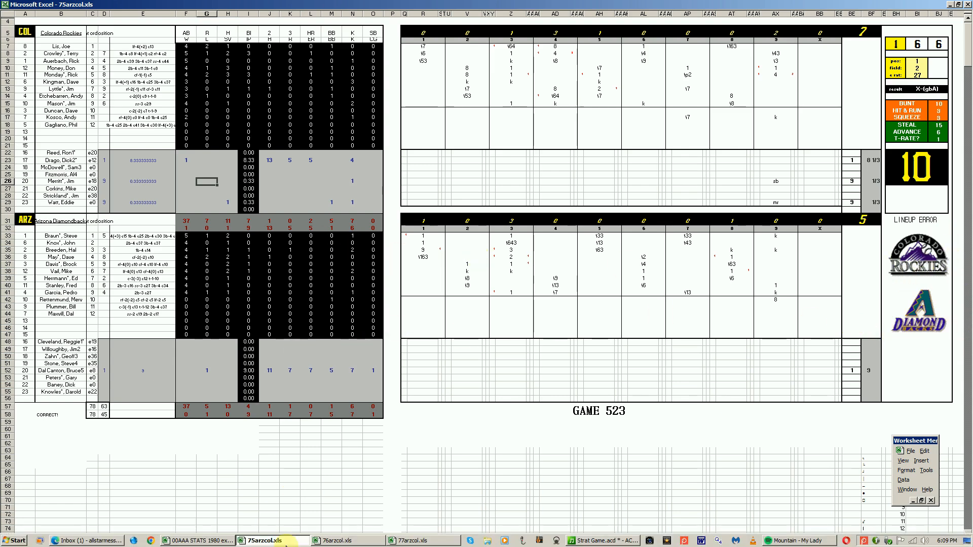
right_click(280, 540)
left_click(273, 521)
left_click(495, 302)
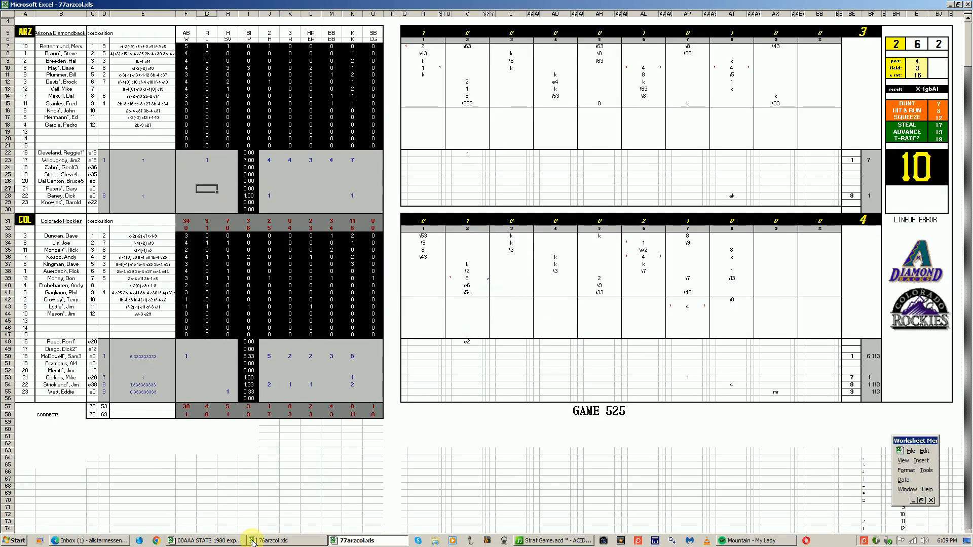
Switch to 76arzcol.xls and review Game 524's key plays: Colorado's second and seventh innings and Arizona's sixth and seventh
left_click(256, 541)
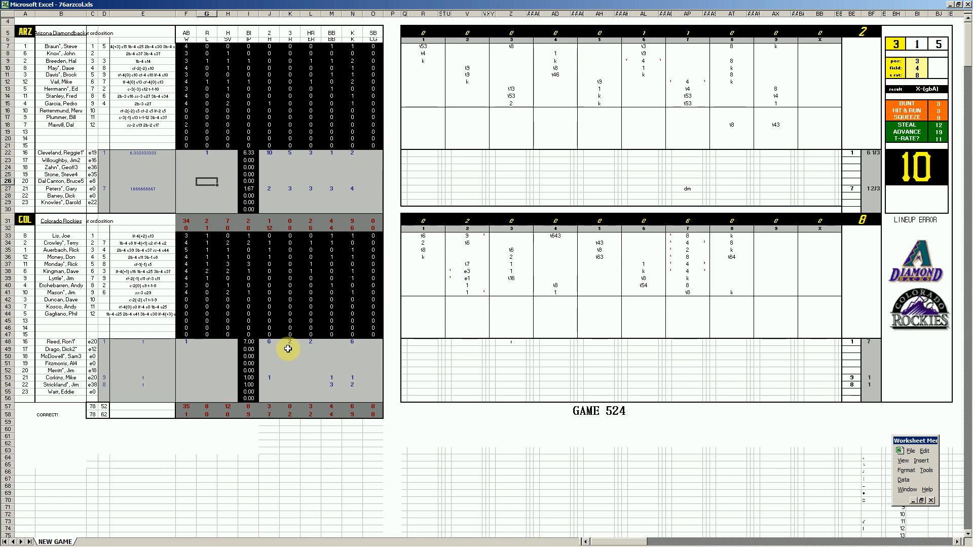
left_click(468, 271)
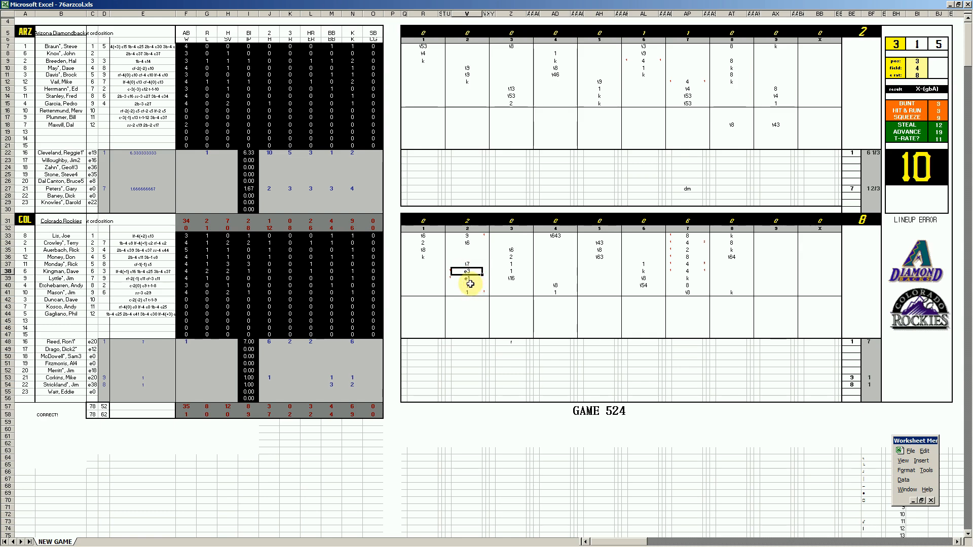
left_click(471, 280)
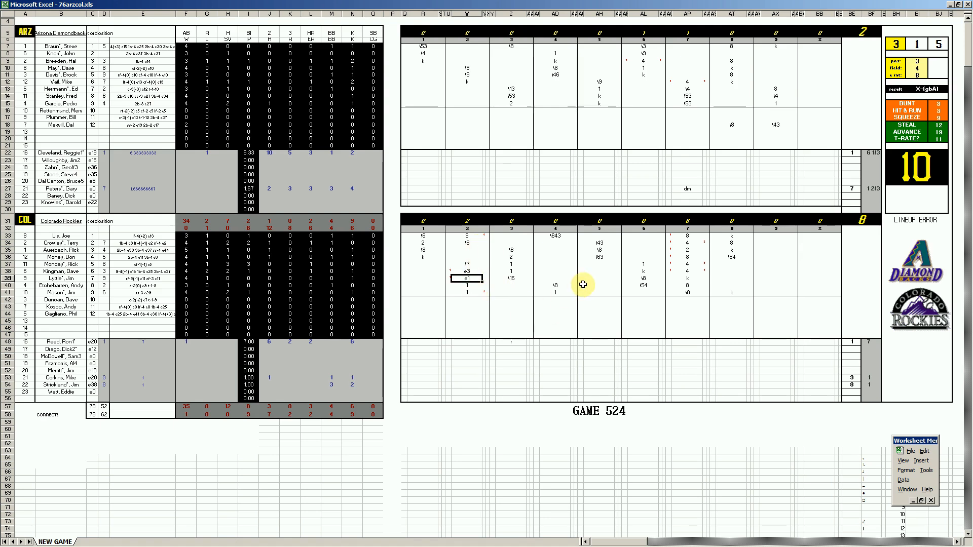
left_click(647, 62)
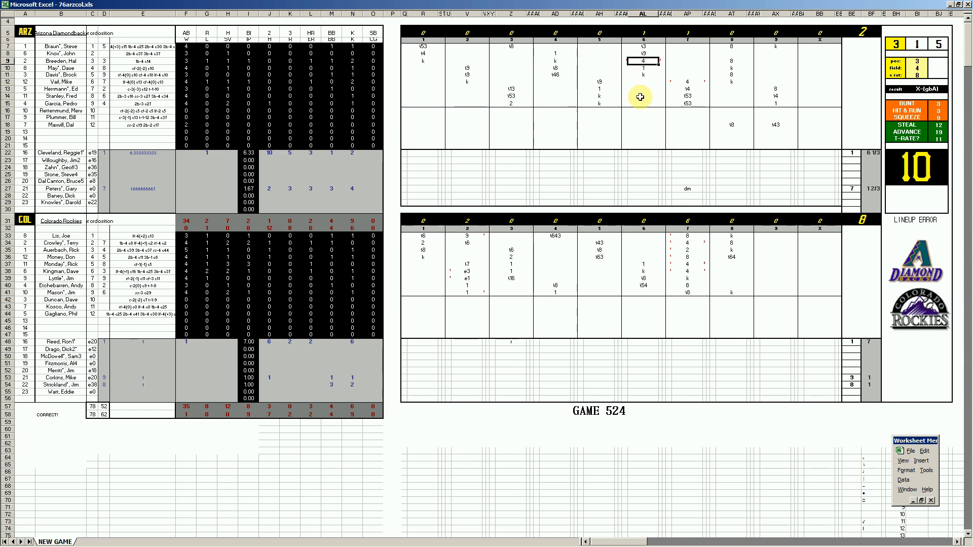
left_click(689, 82)
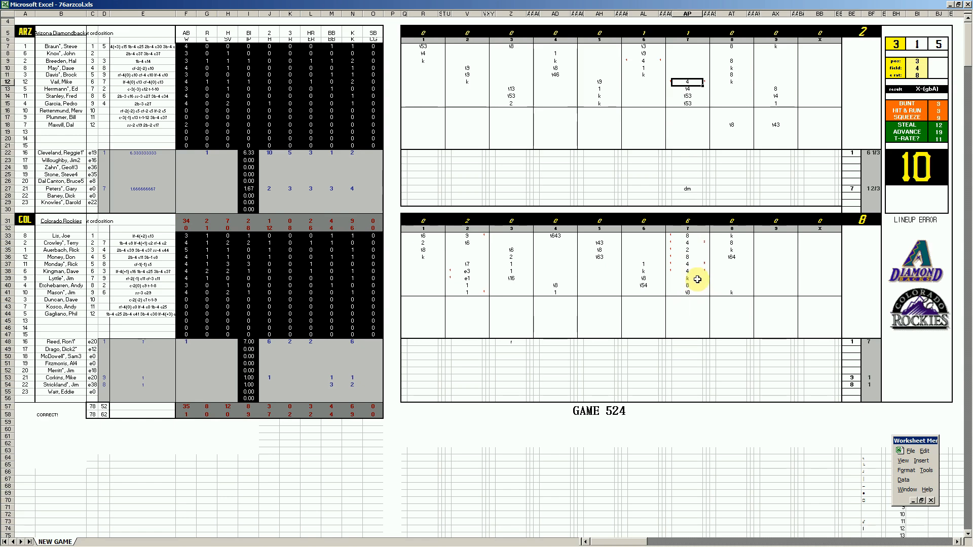
left_click(689, 244)
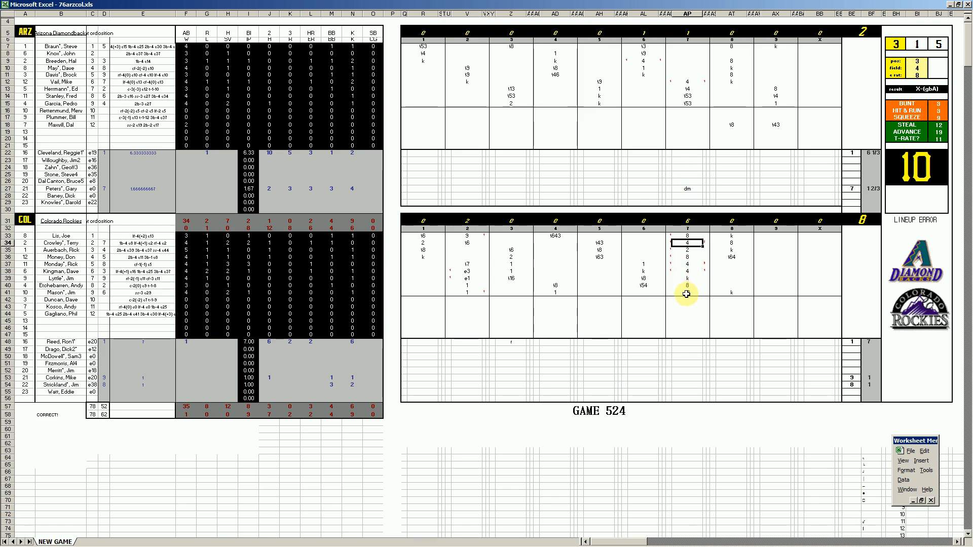
left_click(691, 264)
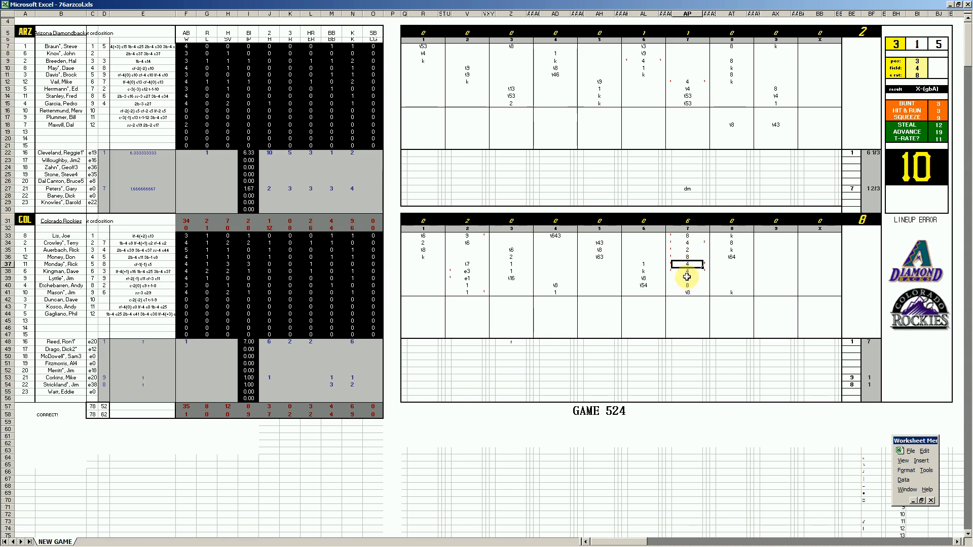
left_click(688, 271)
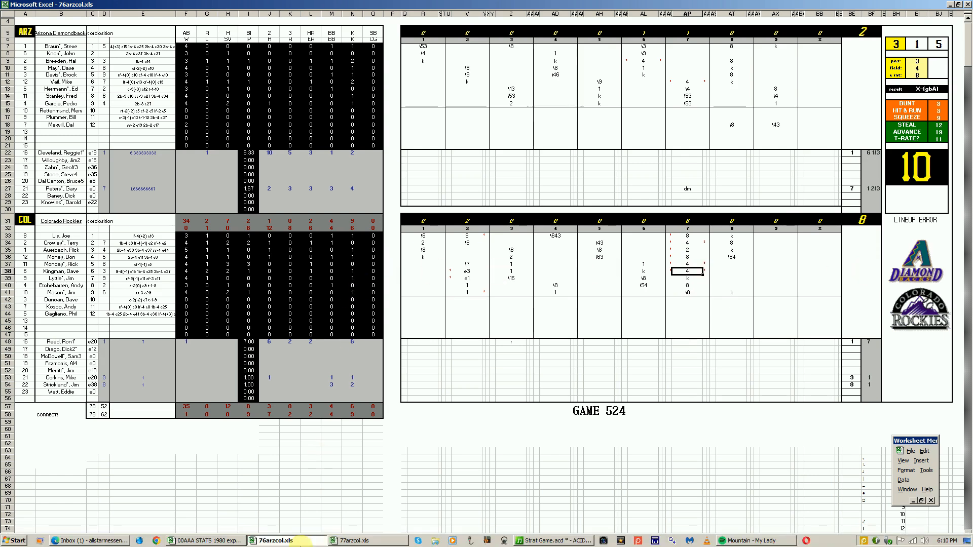
Close the Game 524 workbook 76arzcol.xls without saving its changes
right_click(264, 543)
left_click(258, 522)
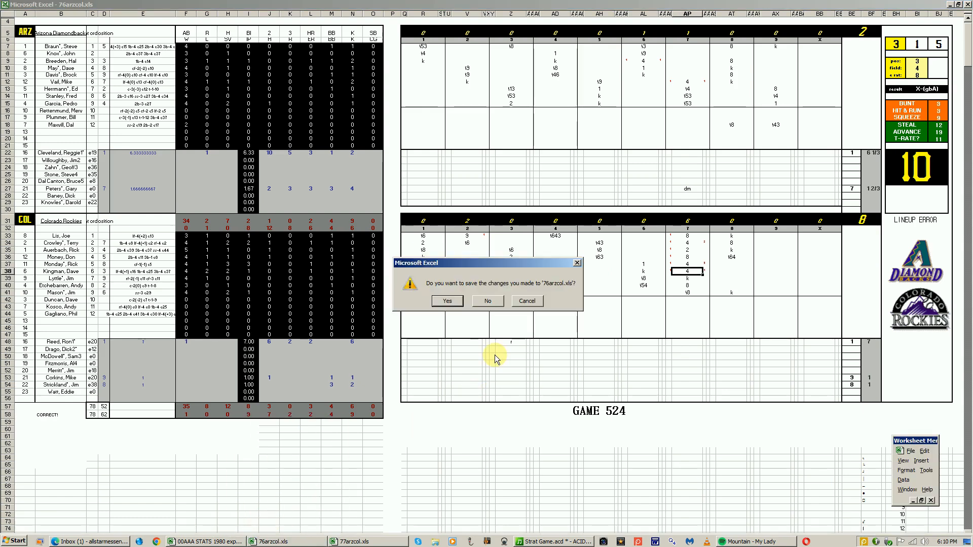
left_click(491, 302)
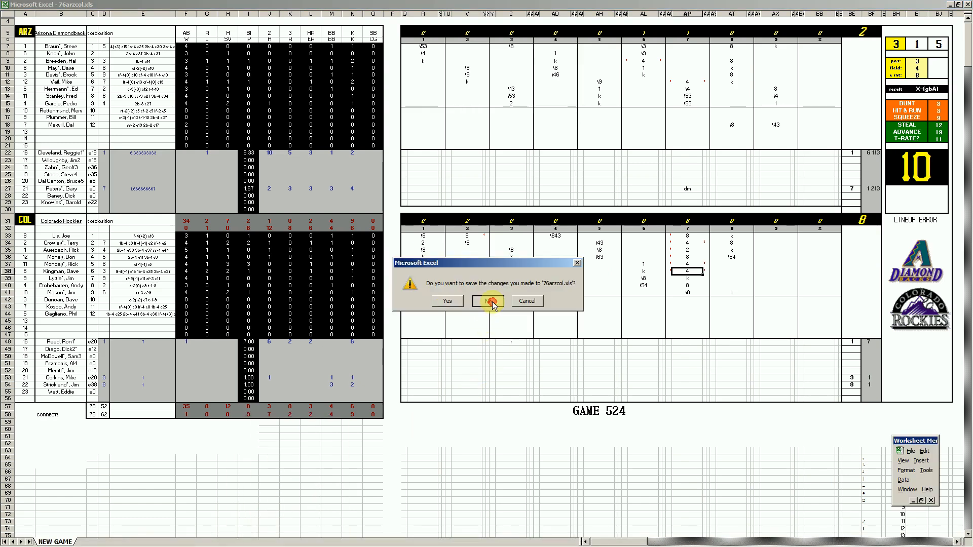
Review Game 525's starting pitchers and key plays from Arizona's first inning through Colorado's seventh in 77arzcol.xls
left_click(75, 160)
left_click(103, 357)
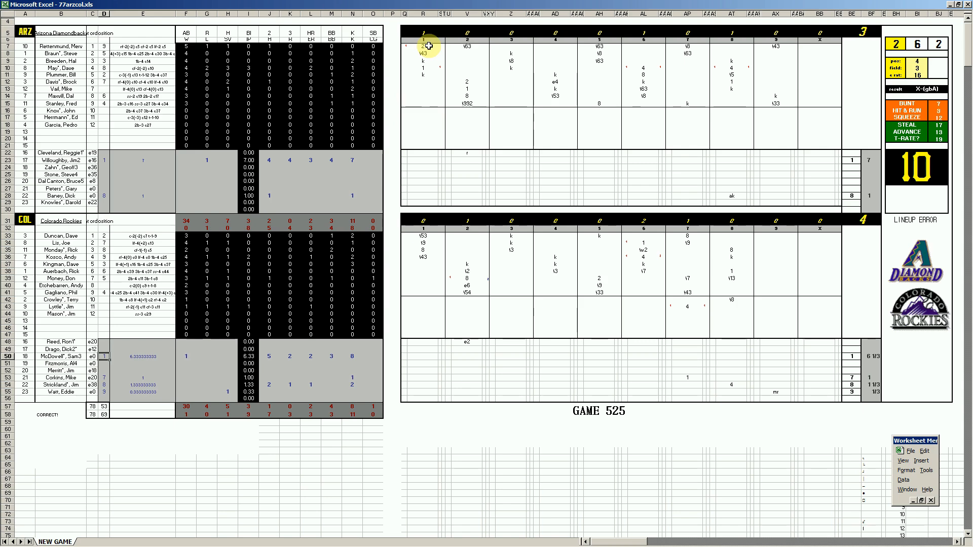
left_click(424, 68)
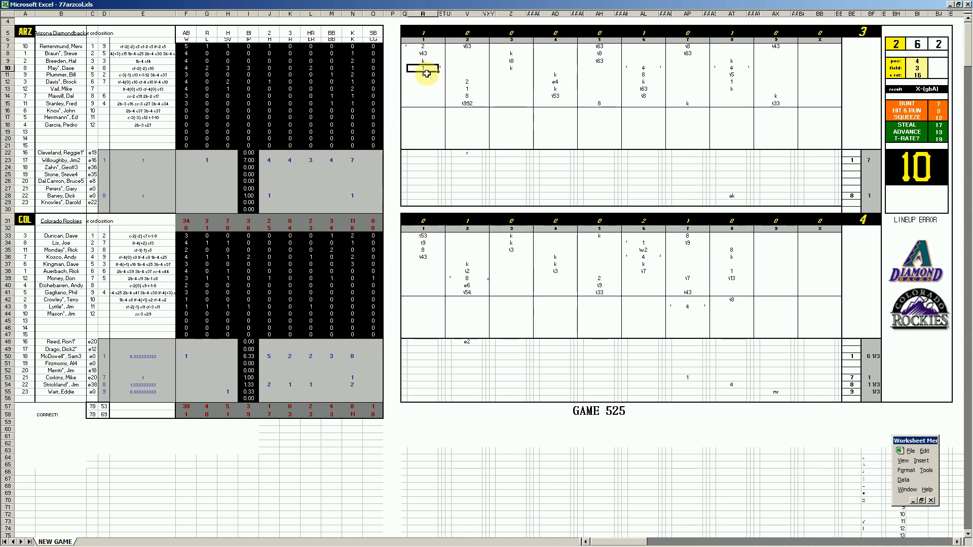
left_click(468, 285)
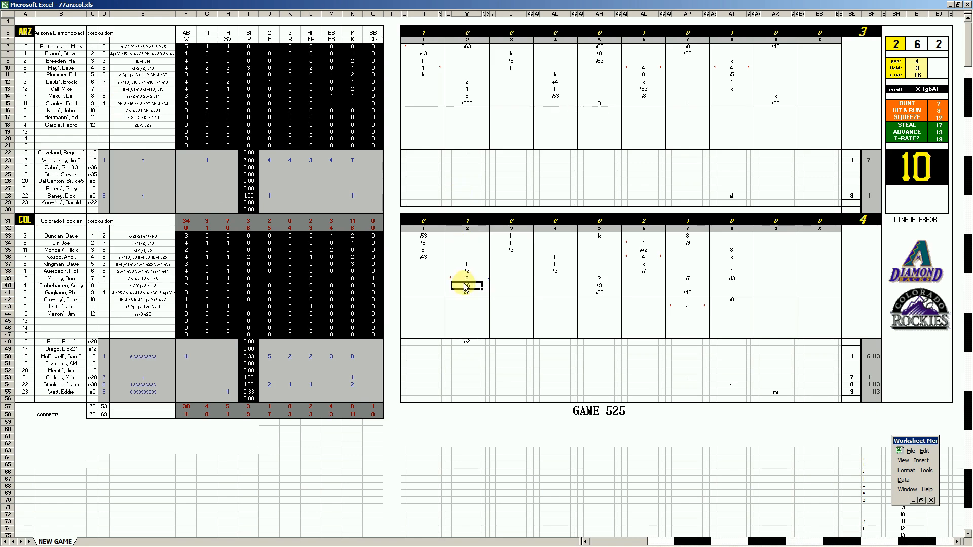
left_click(646, 68)
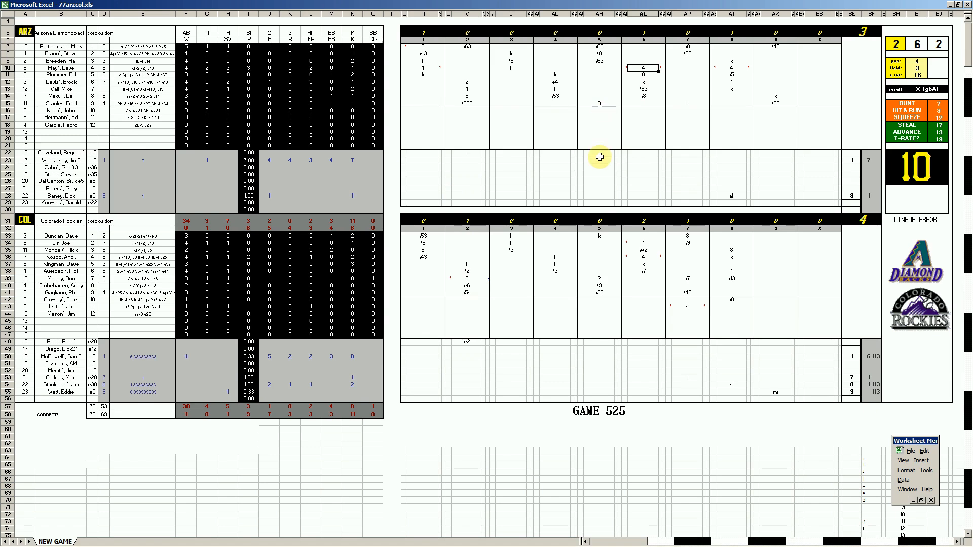
left_click(646, 256)
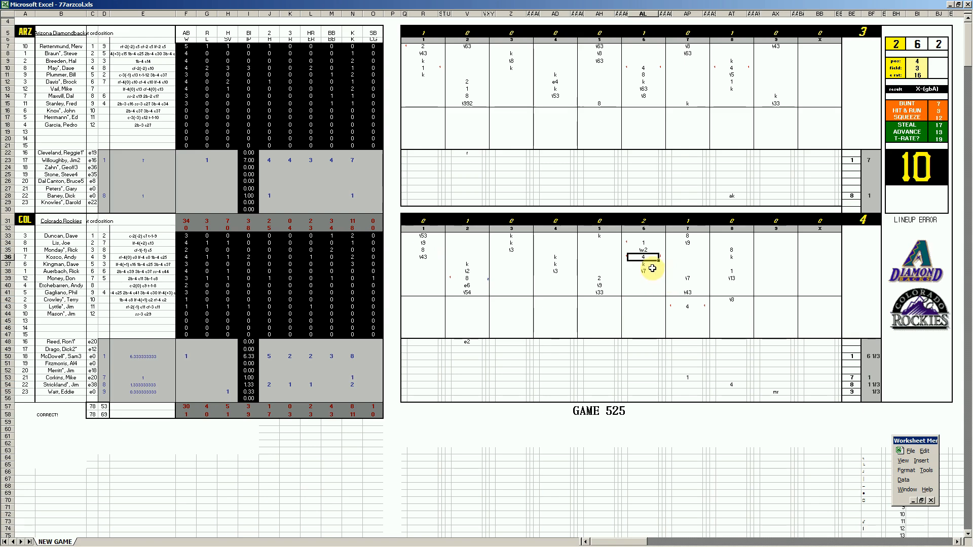
left_click(689, 308)
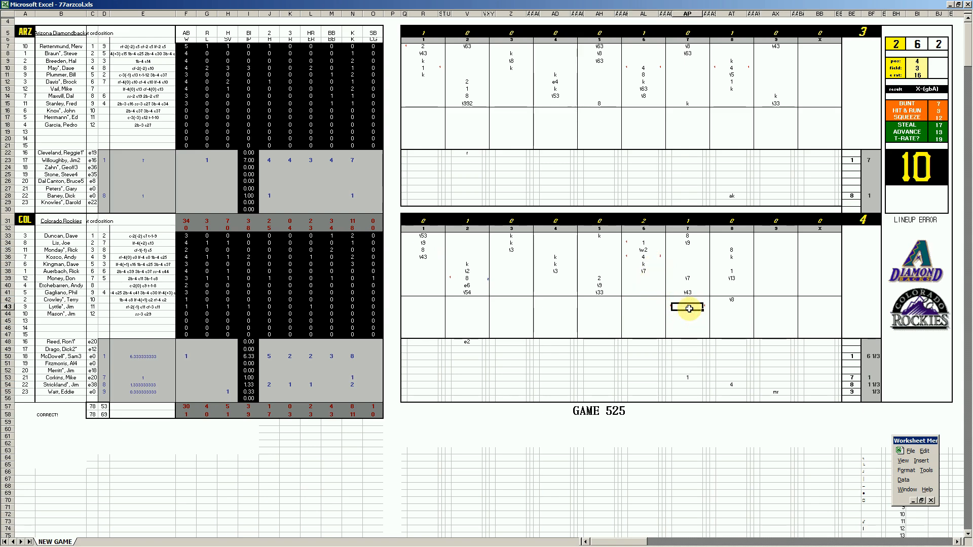
type("4")
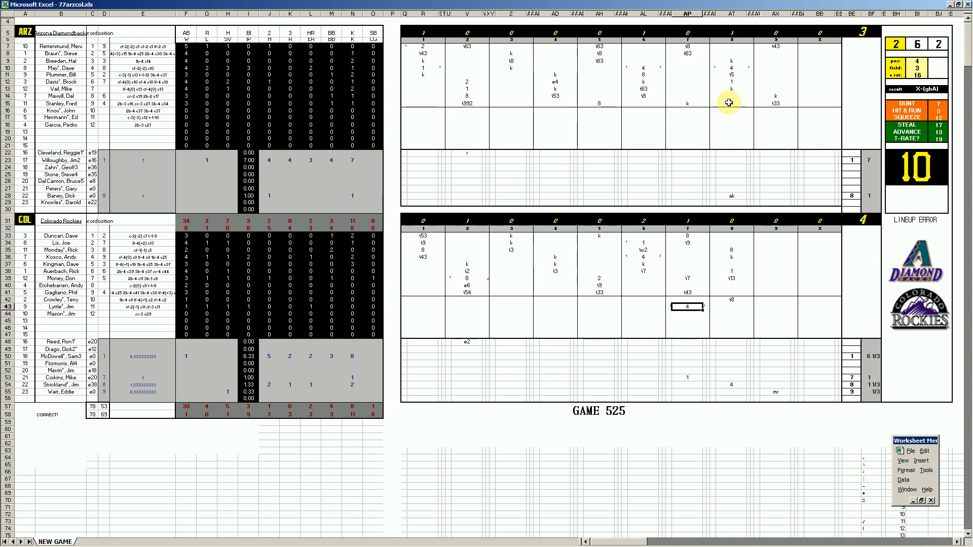
Review Arizona's seventh- to ninth-inning at-bats at the end of Game 525
left_click(732, 69)
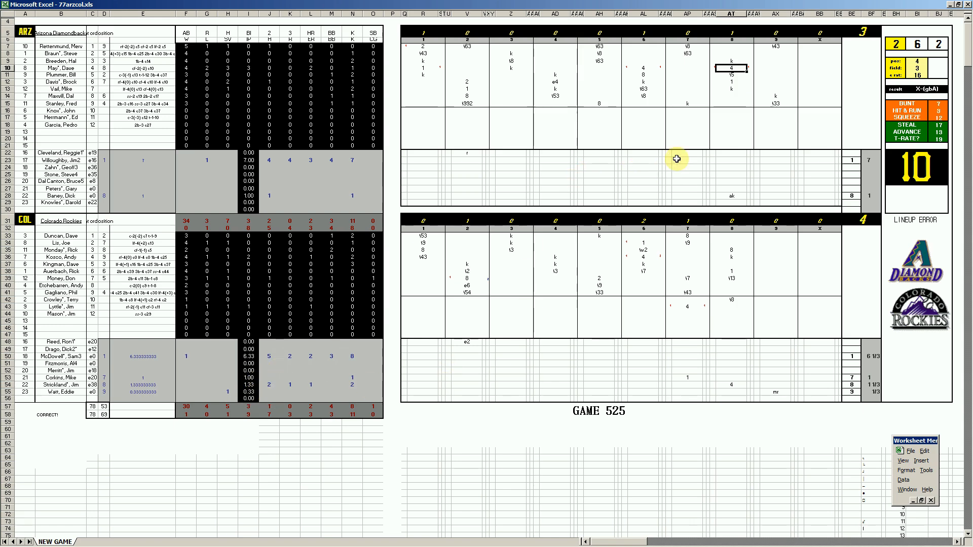
left_click_drag(690, 45, 722, 60)
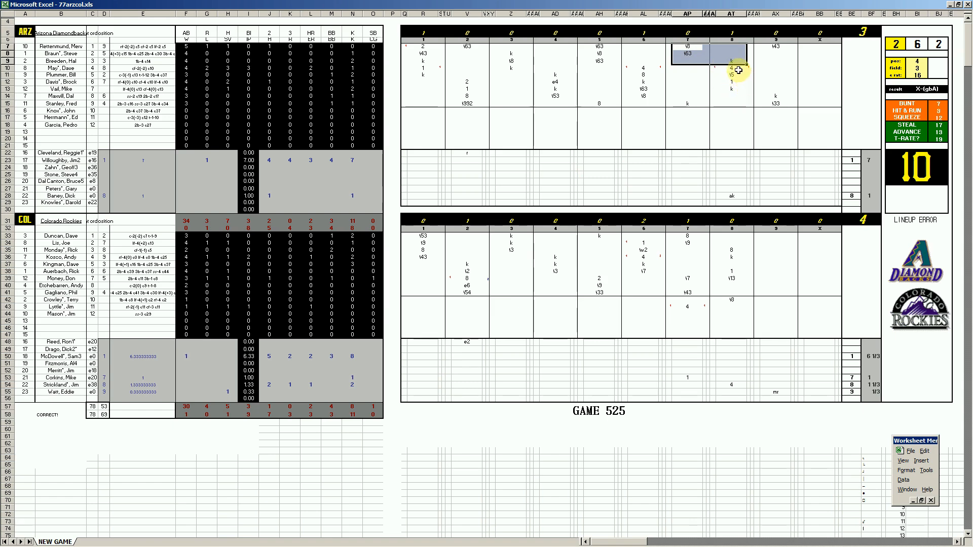
left_click_drag(736, 69, 735, 85)
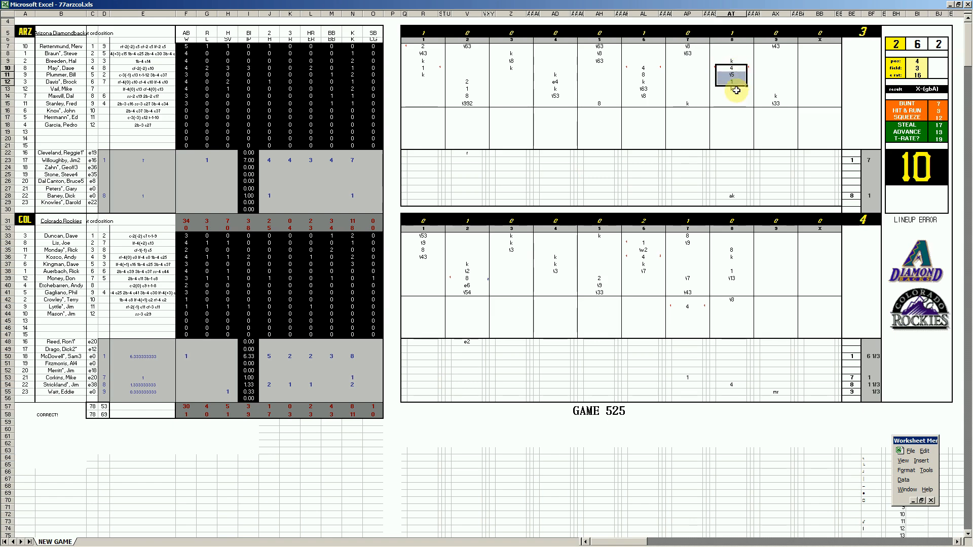
left_click(775, 95)
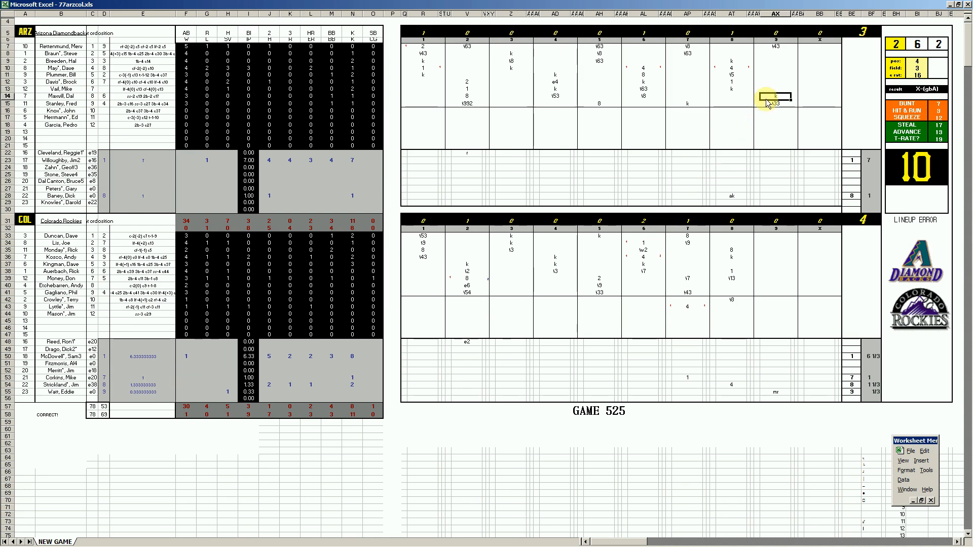
left_click(776, 47)
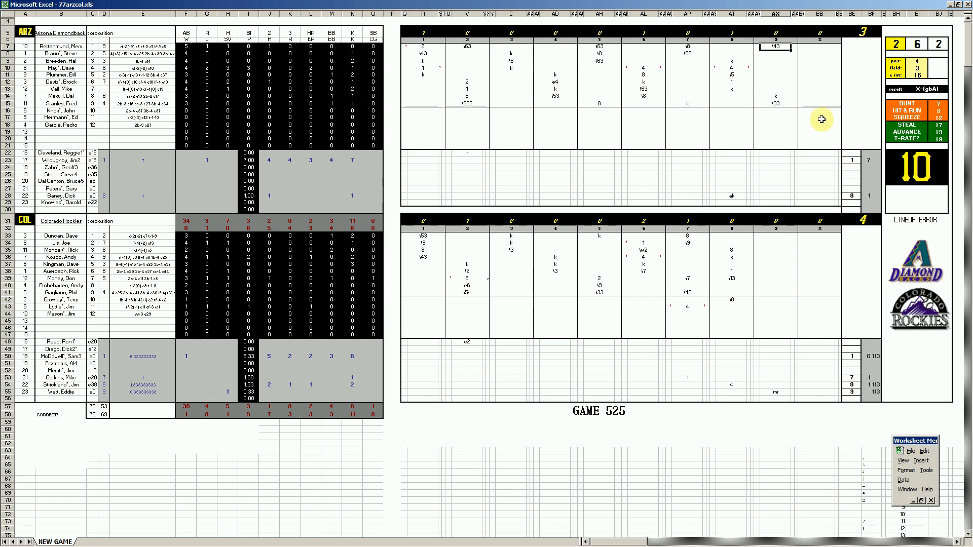
left_click(784, 69)
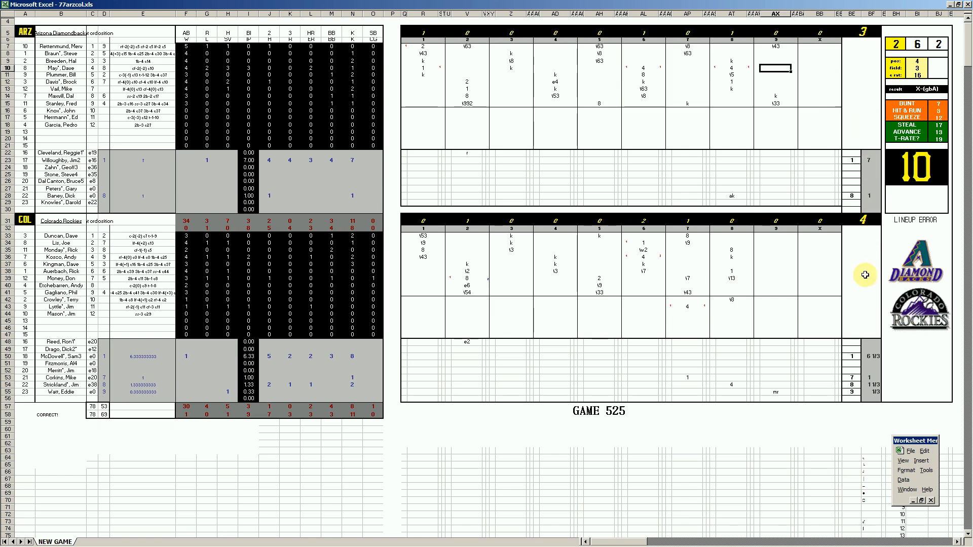
Close the Game 525 workbook 77arzcol.xls without saving its changes
mouse_move(323, 545)
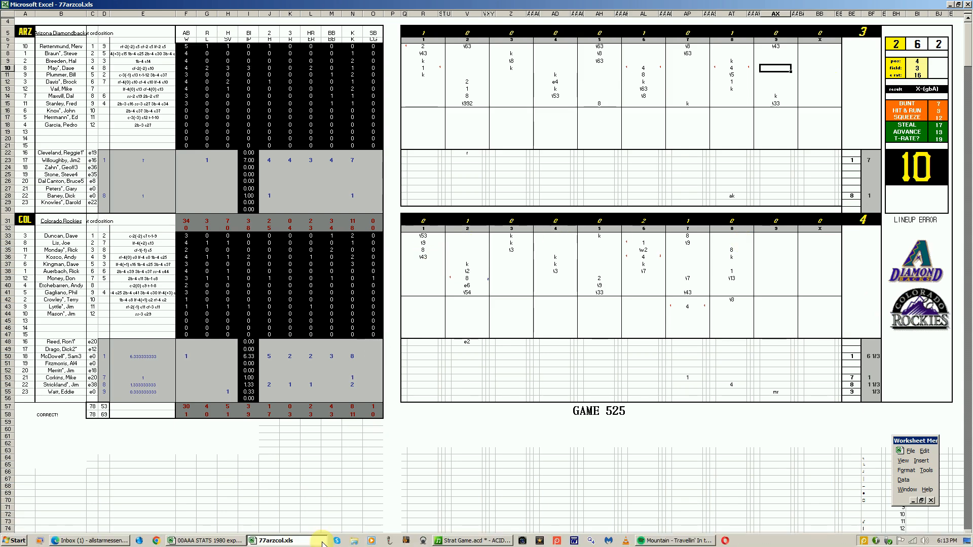
right_click(275, 543)
left_click(273, 521)
left_click(481, 302)
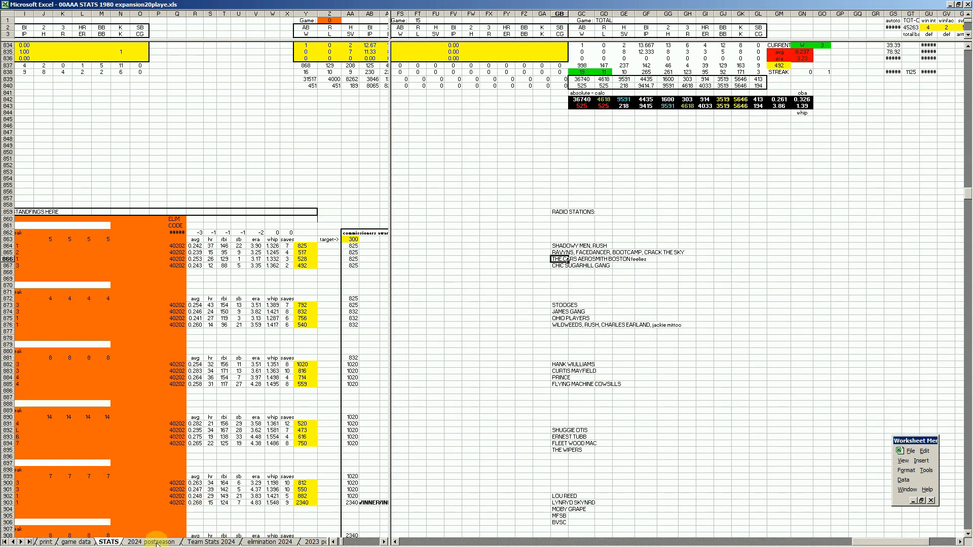
Open the 2024 postseason sheet and examine the ARZ–COL elimination series: need, result, the COL and PORvLV records, and A+B
left_click(156, 542)
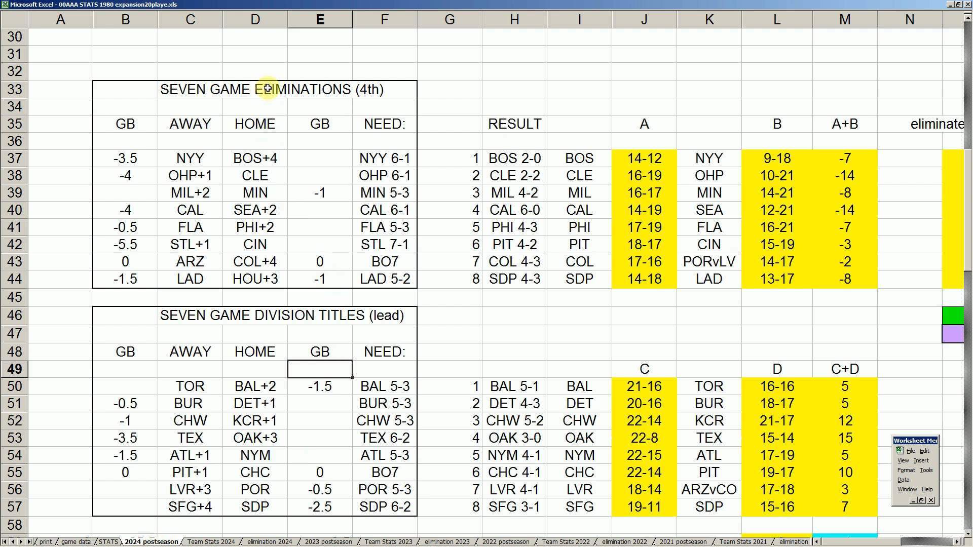
left_click_drag(197, 264, 256, 264)
left_click(386, 261)
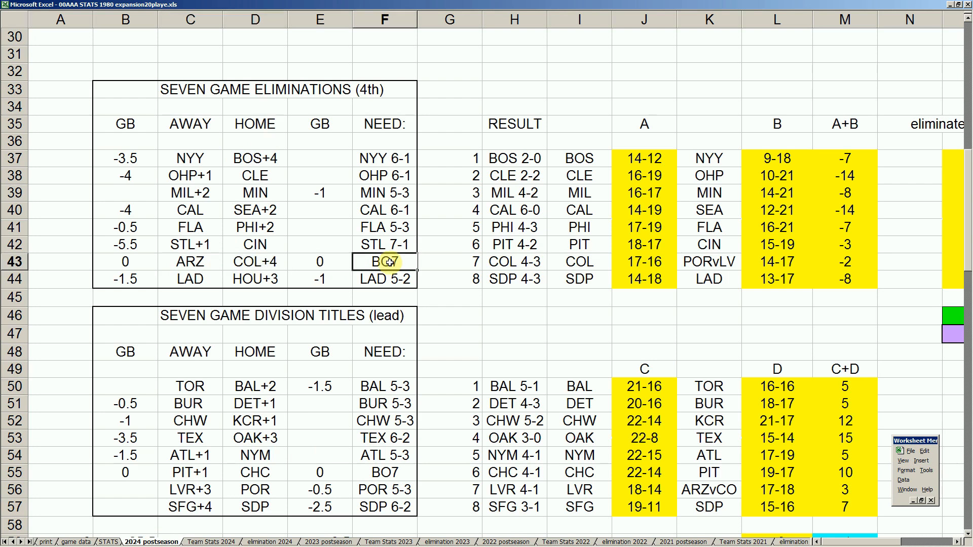
left_click(513, 264)
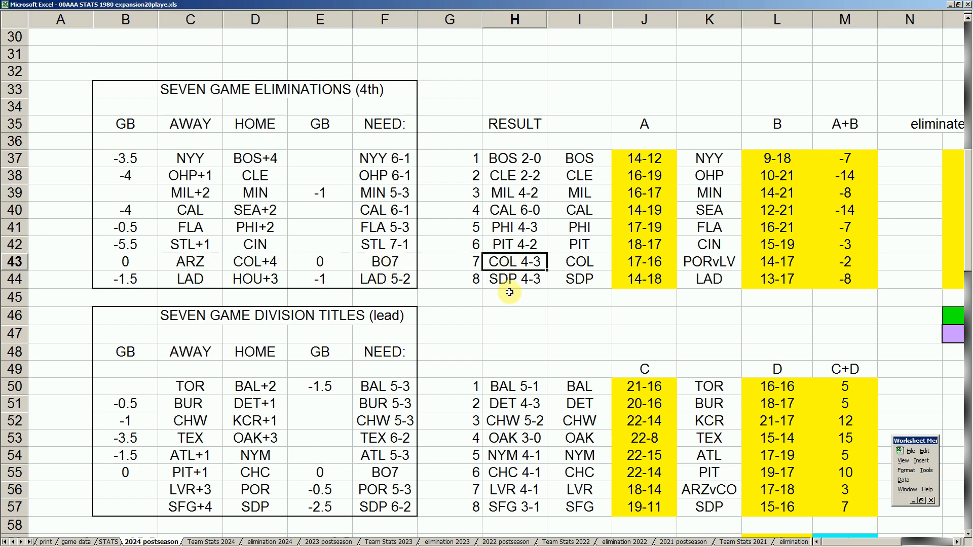
left_click_drag(580, 264, 644, 263)
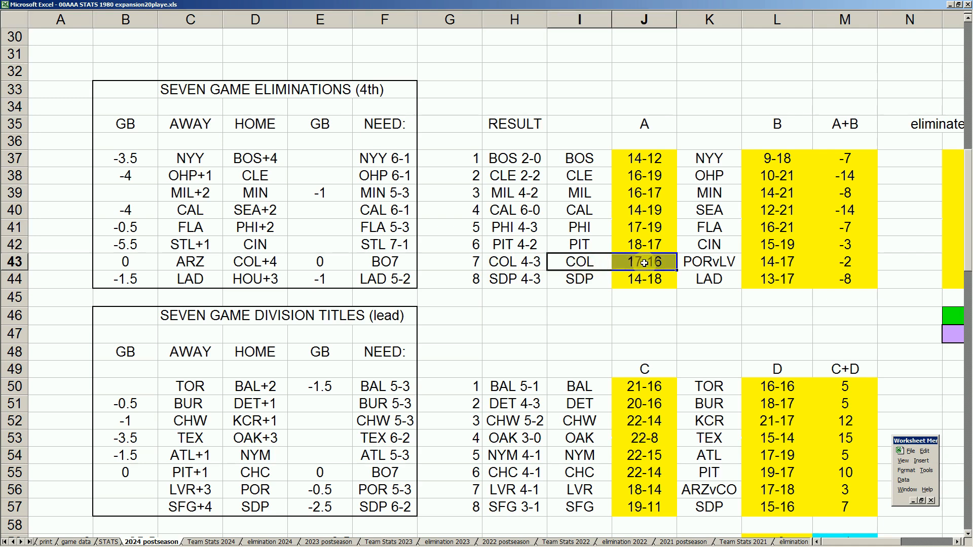
left_click(718, 268)
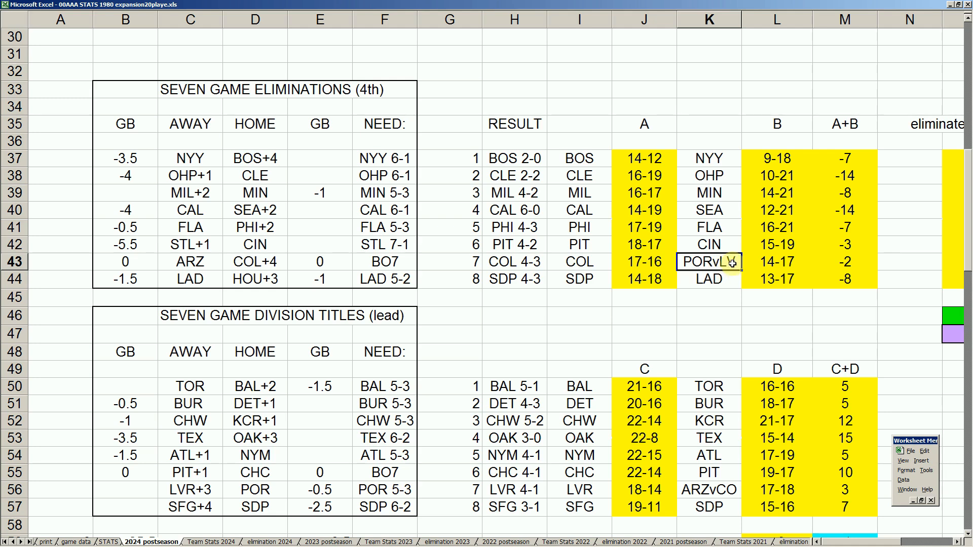
left_click(781, 265)
left_click_drag(787, 163, 791, 271)
left_click(790, 260)
left_click_drag(726, 262, 804, 262)
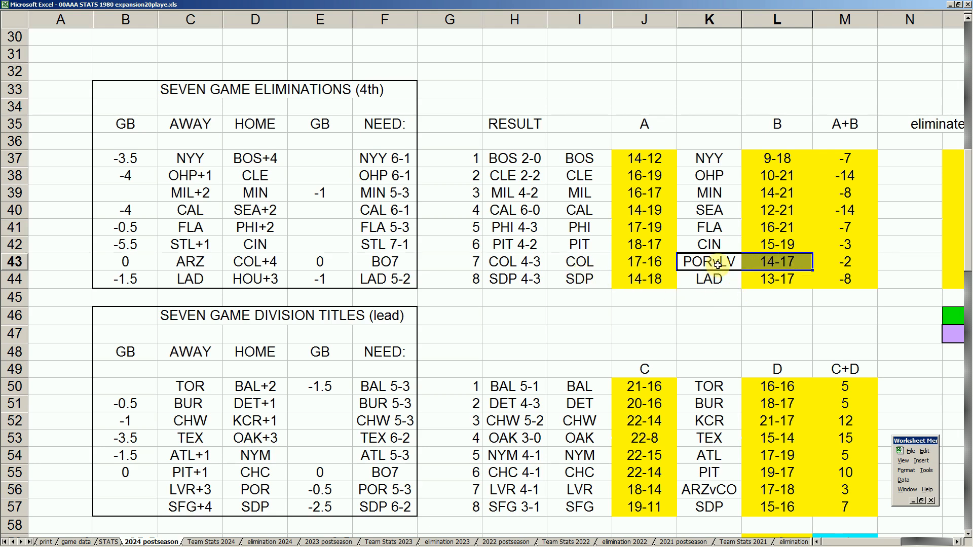
left_click(840, 266)
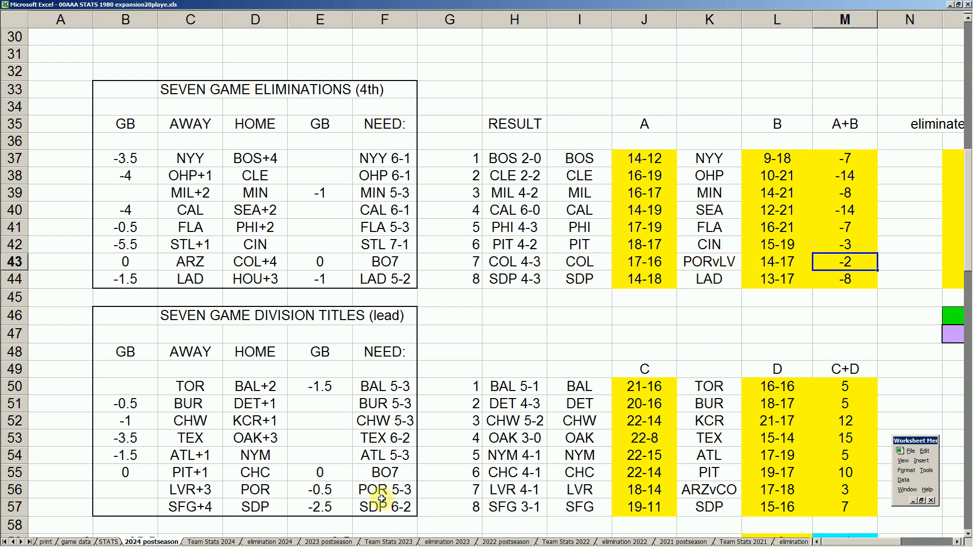
Compare the LVR and ARZvCO records in the division titles table with COL's record in the eliminations table
left_click(699, 492)
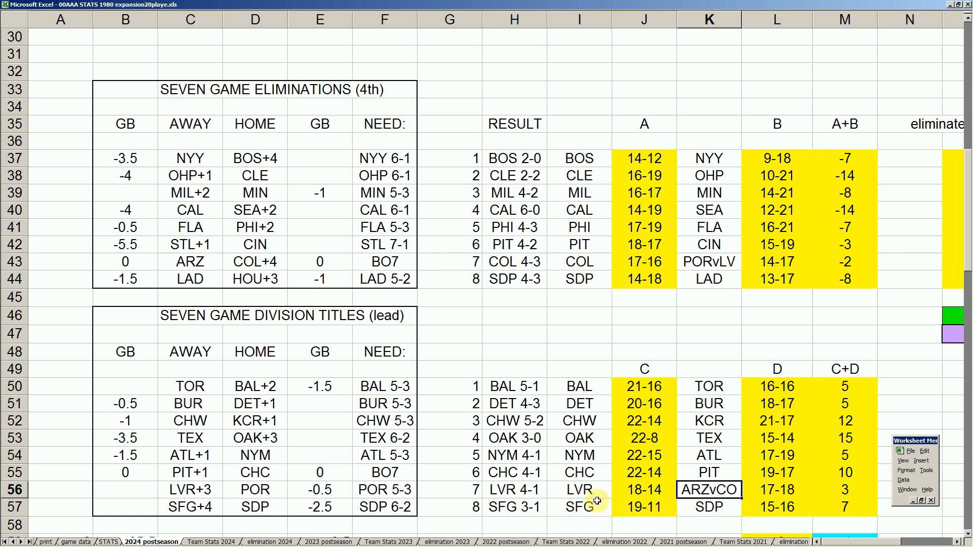
left_click_drag(585, 495, 640, 492)
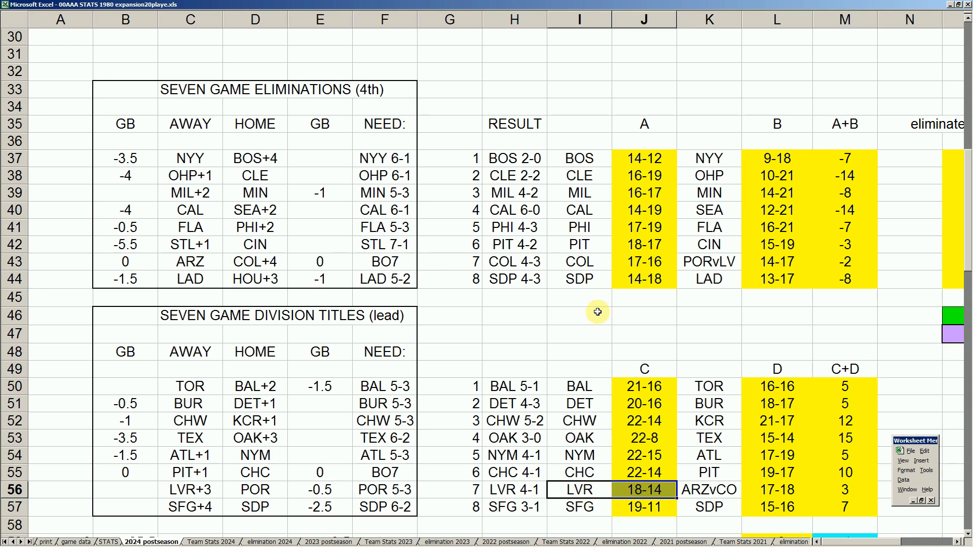
left_click_drag(589, 262, 663, 273)
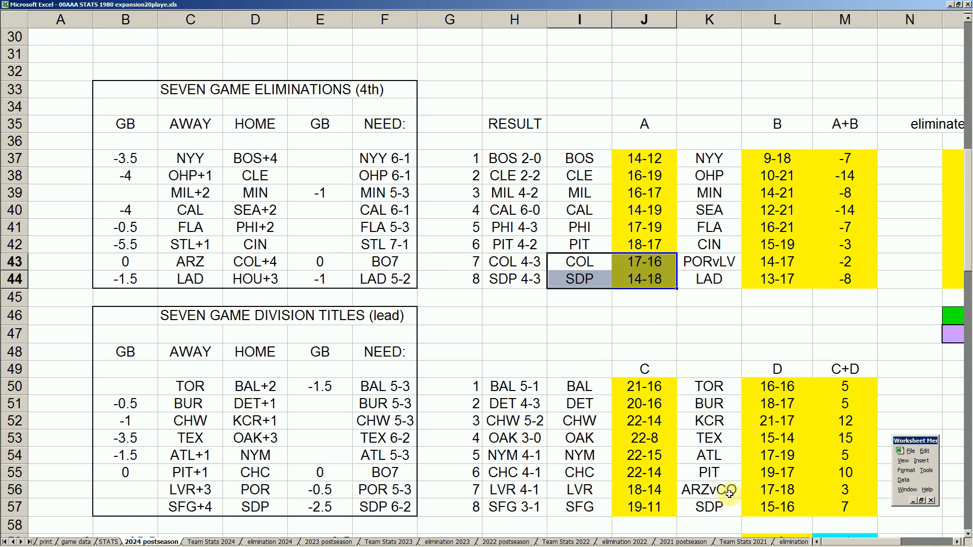
left_click_drag(728, 494, 764, 490)
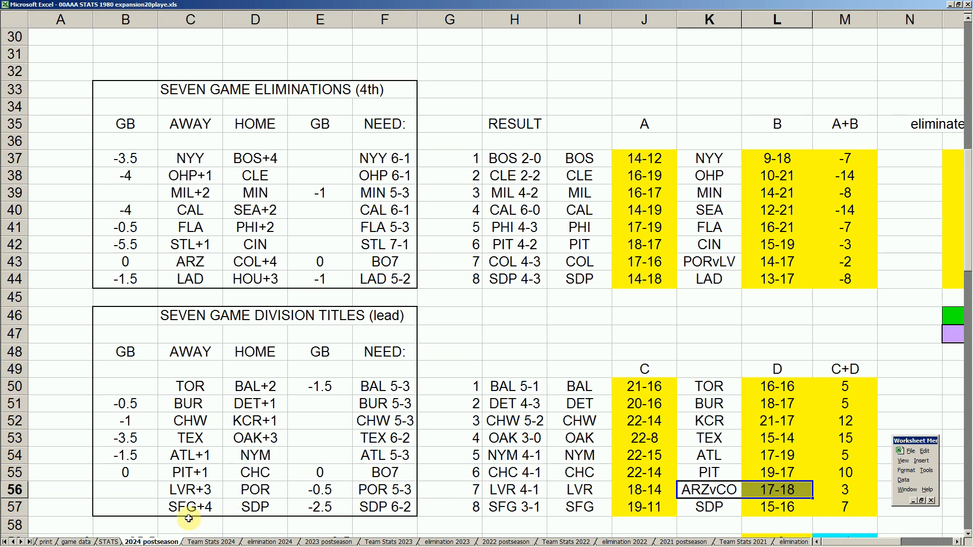
Switch to the print sheet and examine the NL Mountain standings, focusing on the Portland and Arizona rows
left_click(50, 542)
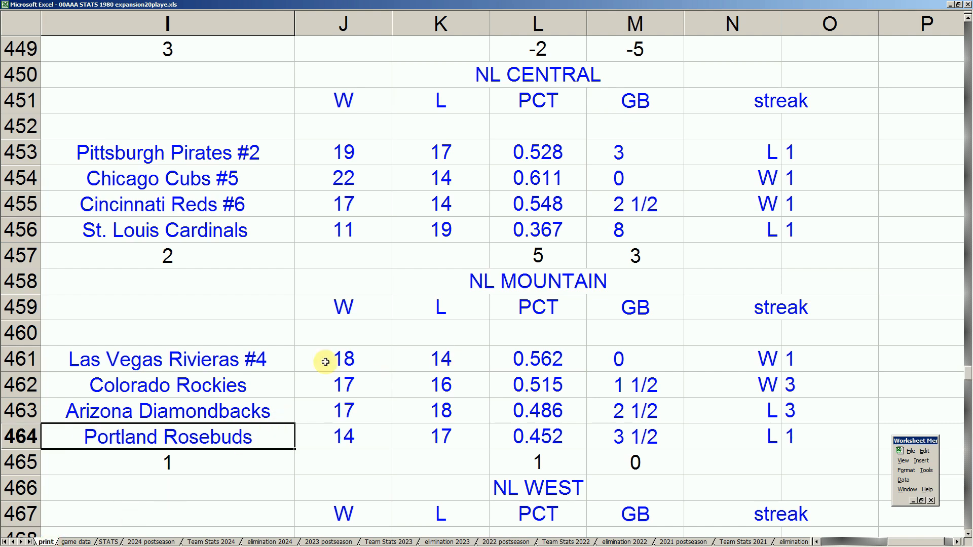
left_click_drag(214, 361, 732, 434)
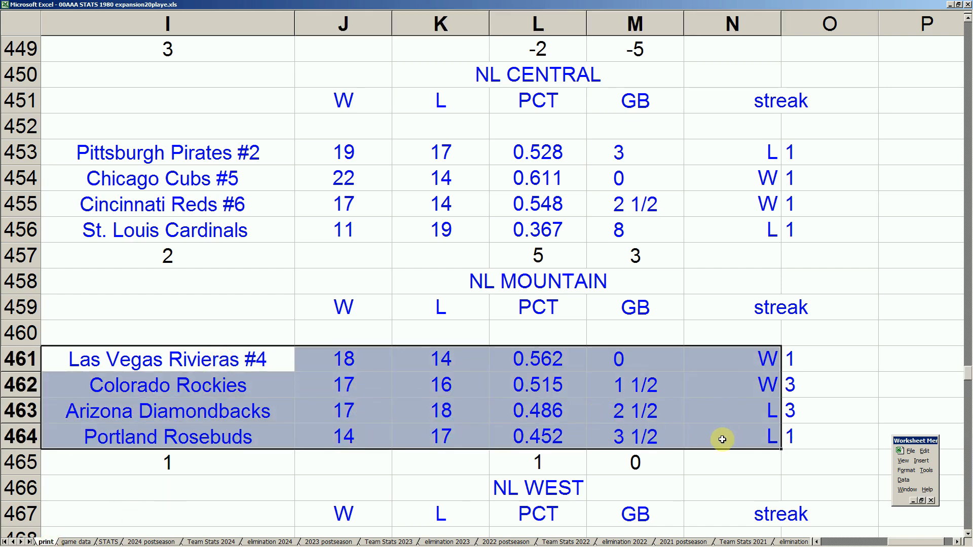
left_click(478, 422)
left_click_drag(363, 437, 450, 435)
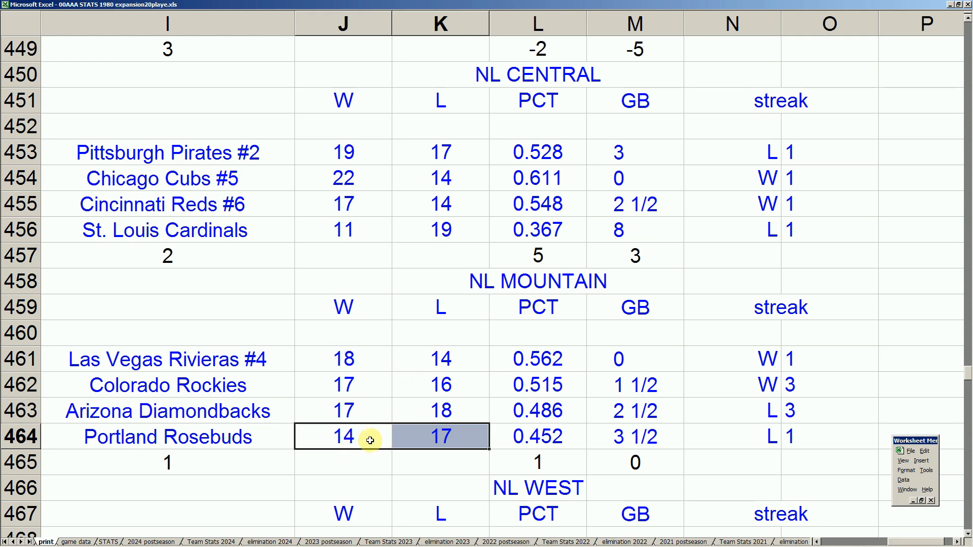
left_click_drag(257, 439, 469, 435)
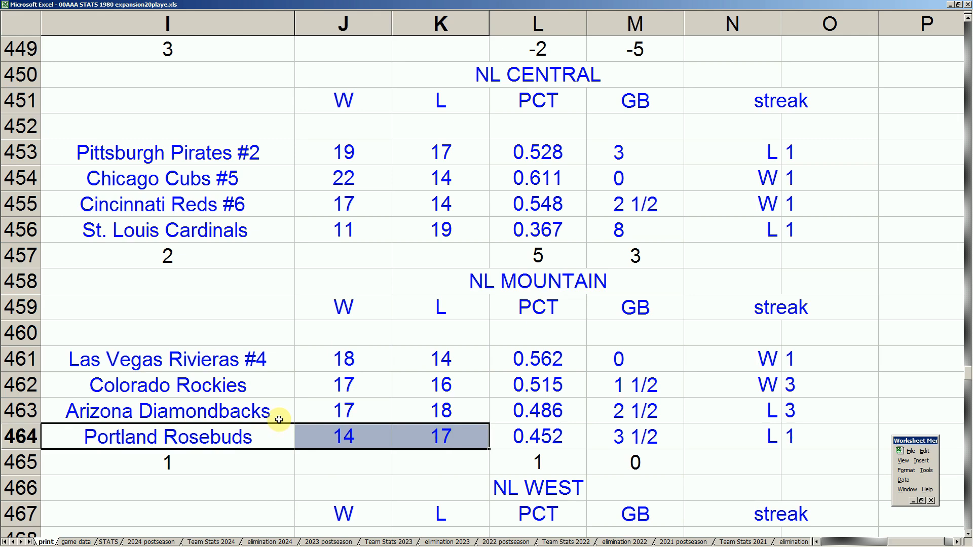
left_click_drag(279, 415, 630, 419)
Compare the Cubs, Pirates and Reds rows in the NL Central standings with Arizona's NL Mountain row
left_click_drag(231, 178, 649, 180)
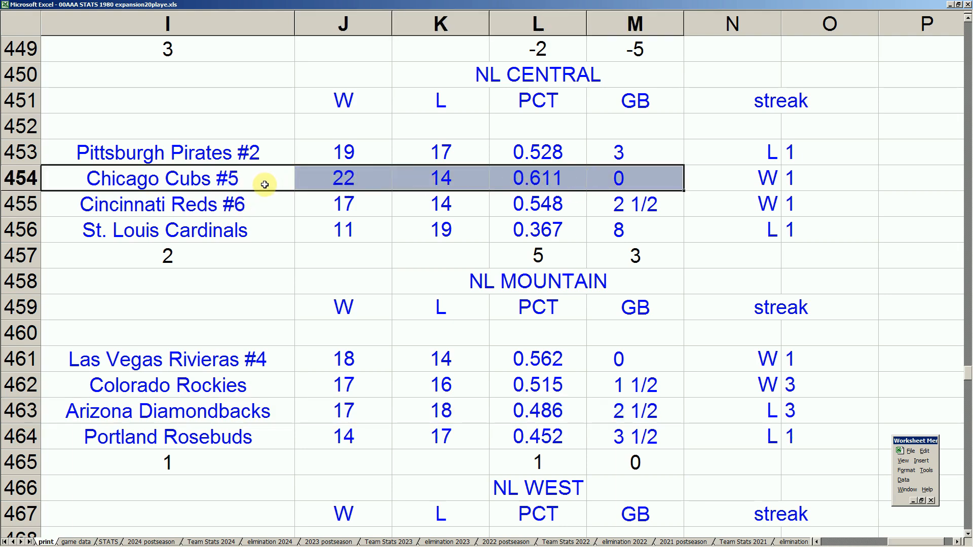
left_click_drag(252, 152, 397, 154)
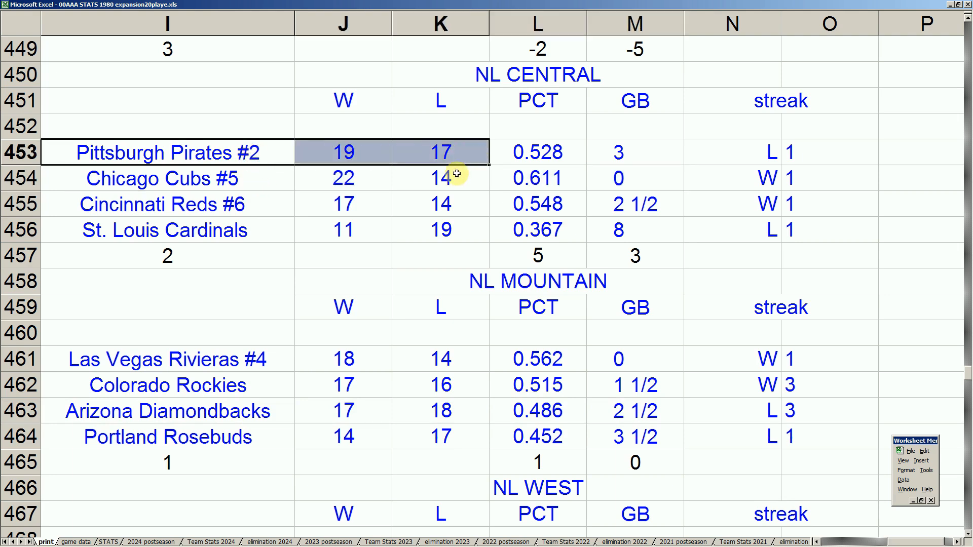
left_click_drag(249, 204, 471, 202)
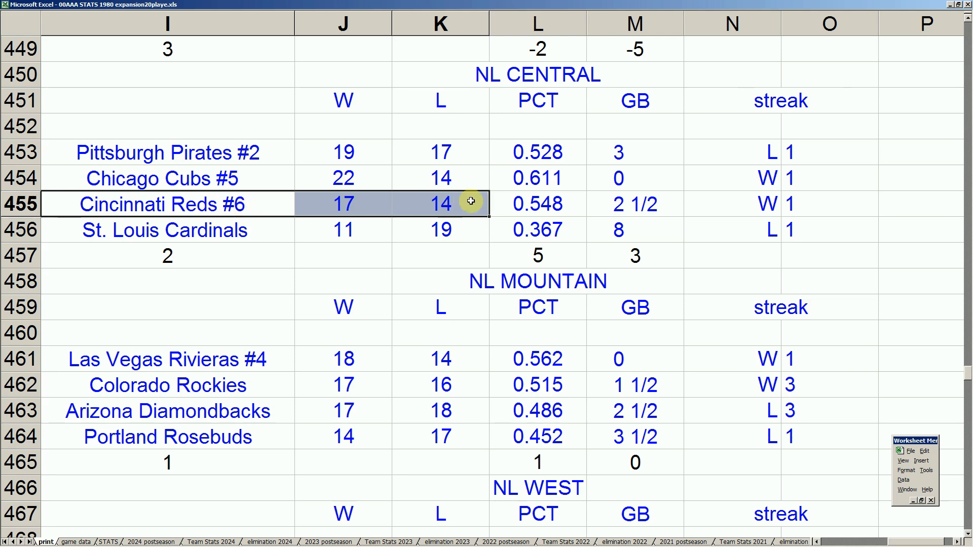
left_click_drag(281, 182, 446, 178)
left_click_drag(267, 206, 500, 204)
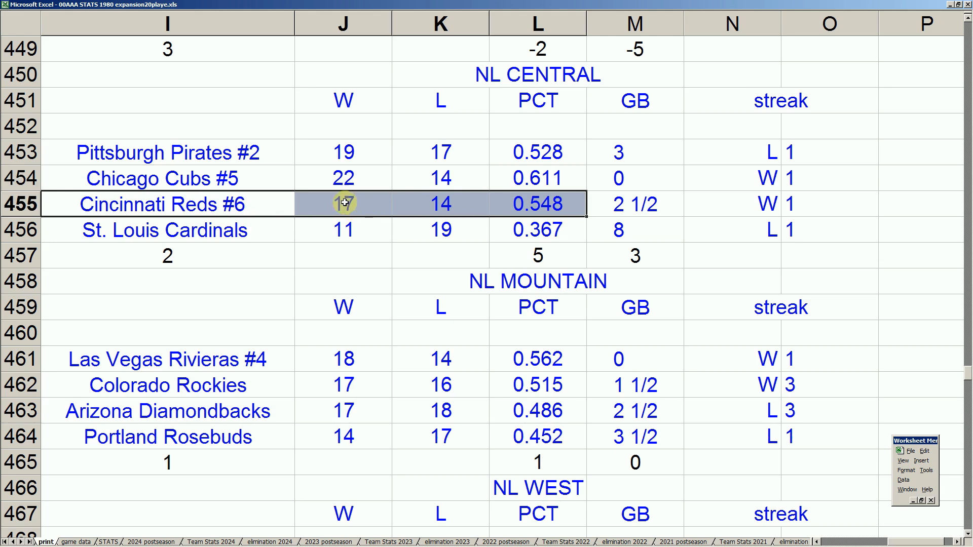
left_click_drag(248, 410, 613, 410)
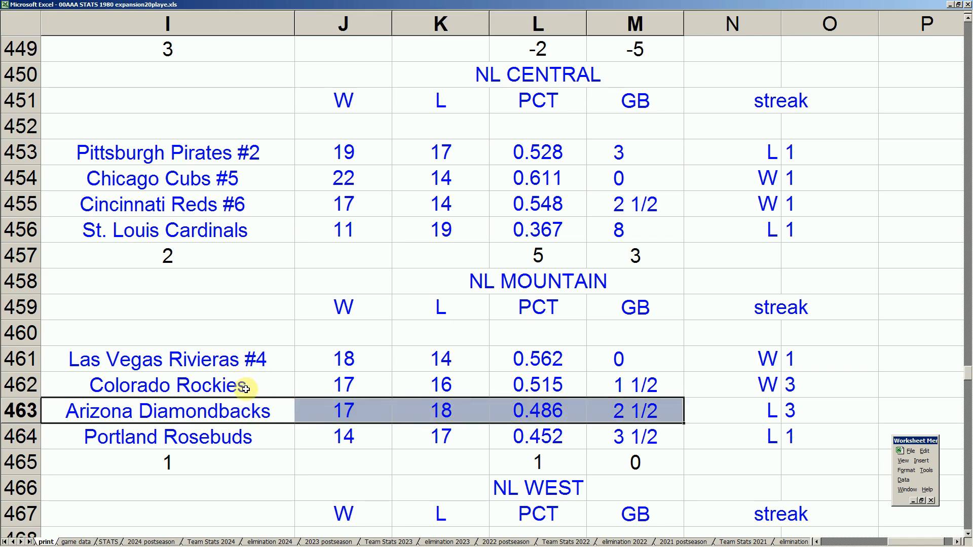
Compare the Colorado and Arizona rows in the NL Mountain standings with the Pittsburgh and Cincinnati rows in the NL Central
left_click_drag(245, 389, 569, 365)
left_click_drag(263, 380, 641, 398)
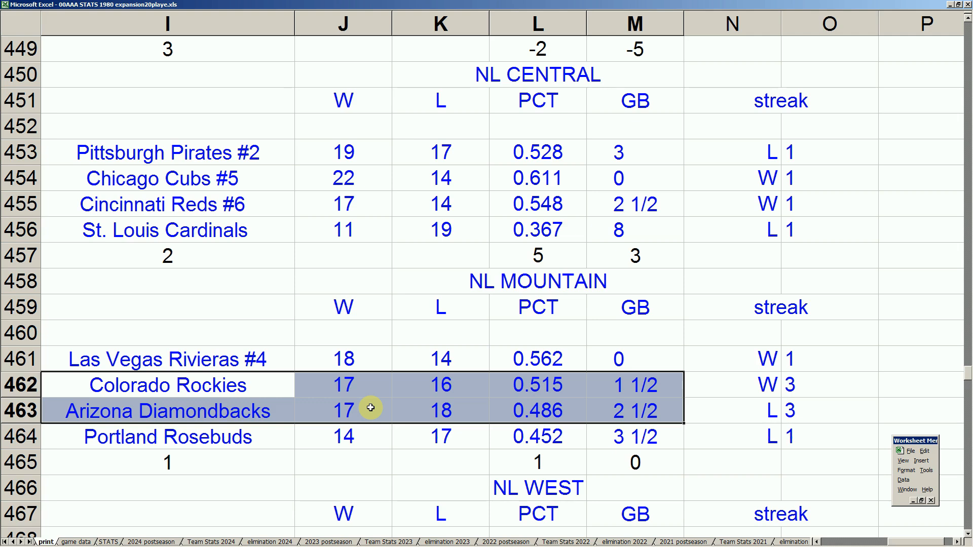
left_click_drag(206, 159, 545, 157)
left_click_drag(288, 203, 530, 208)
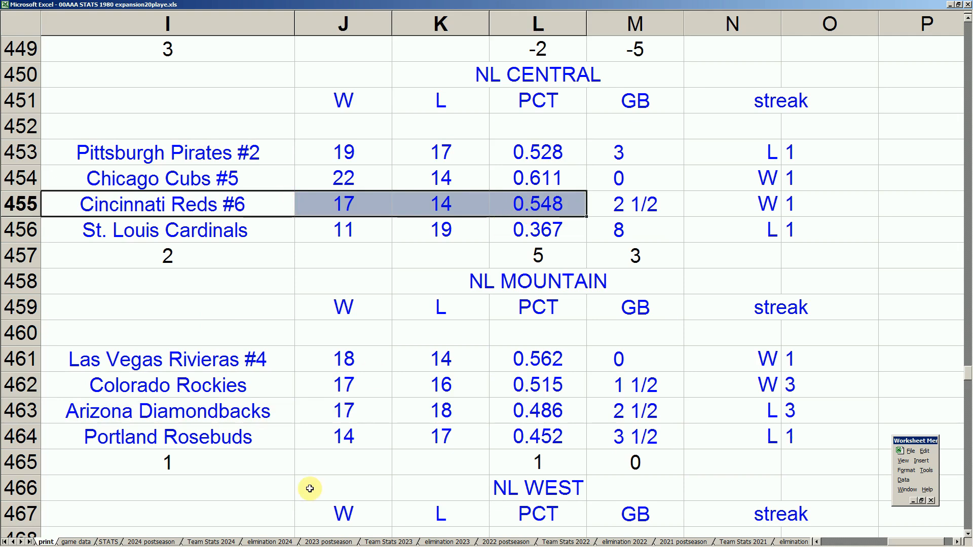
Examine Las Vegas's lead through the NL Mountain games-behind values, and compare its row with the Cubs' row in the NL Central
left_click(251, 361)
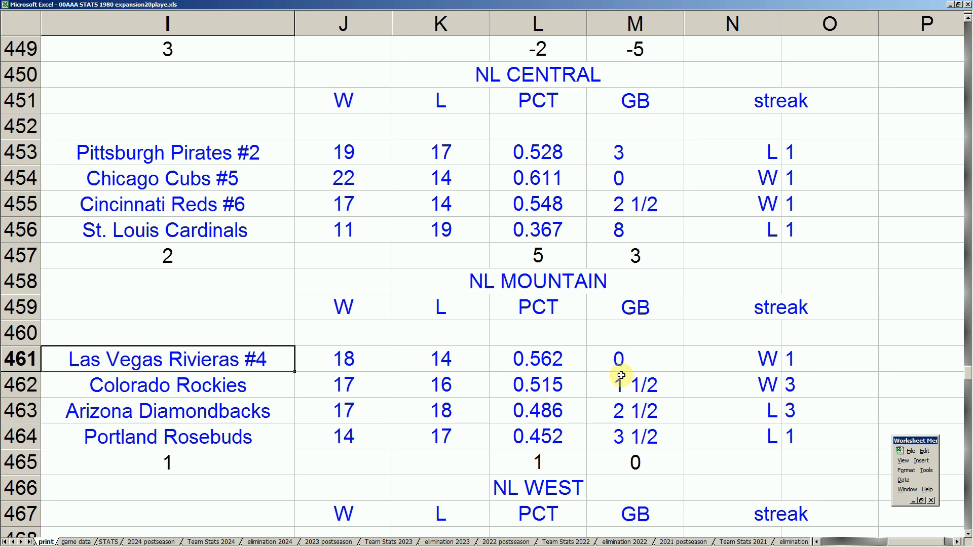
left_click_drag(627, 387, 630, 428)
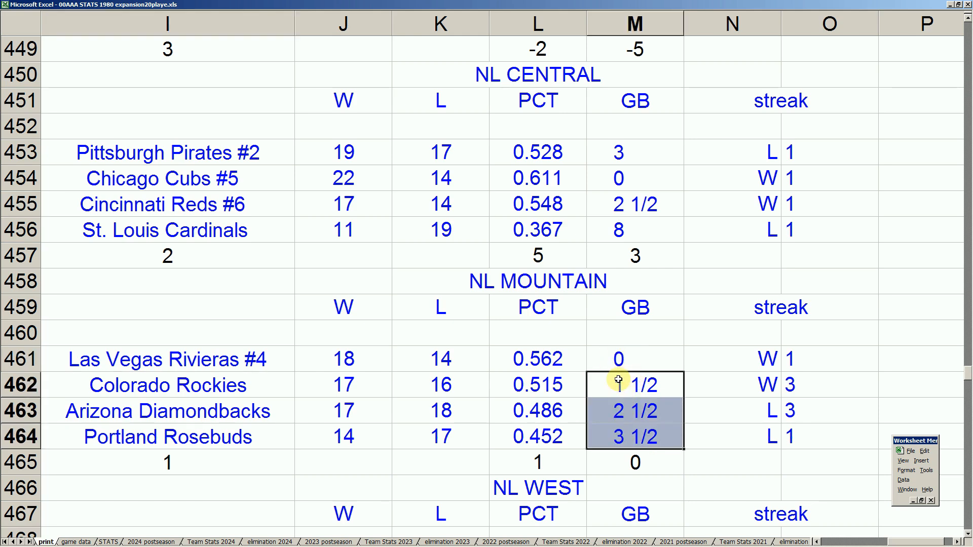
left_click_drag(237, 355, 612, 351)
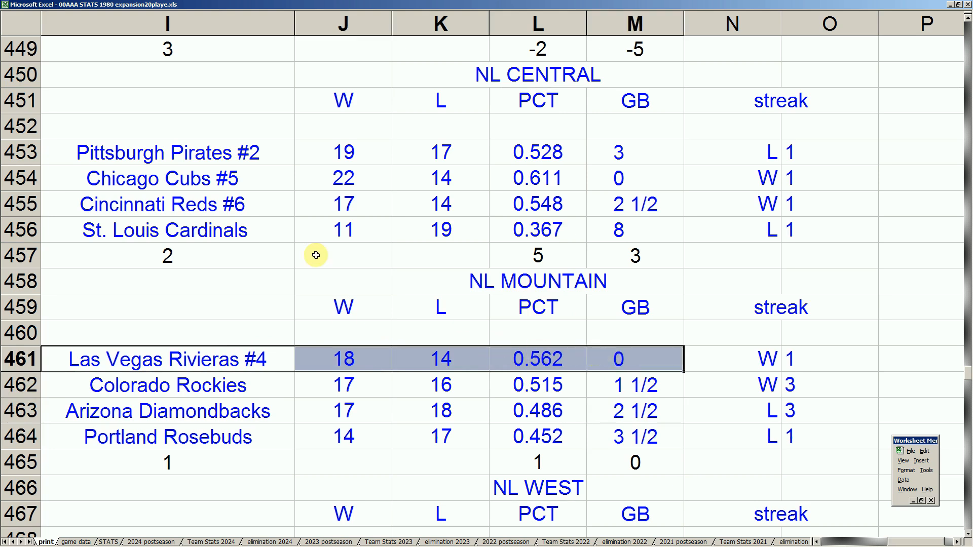
left_click_drag(252, 177, 616, 188)
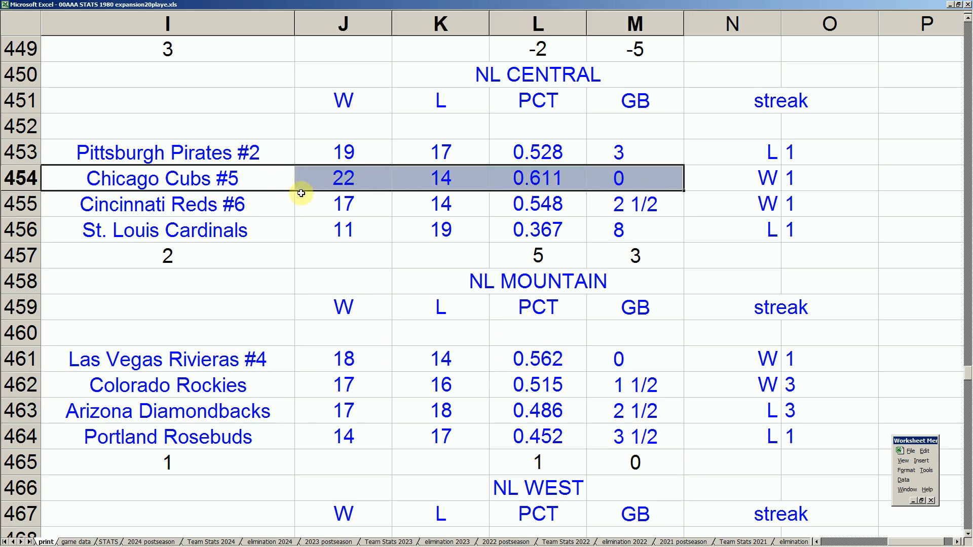
left_click_drag(260, 364, 656, 359)
left_click_drag(228, 178, 608, 175)
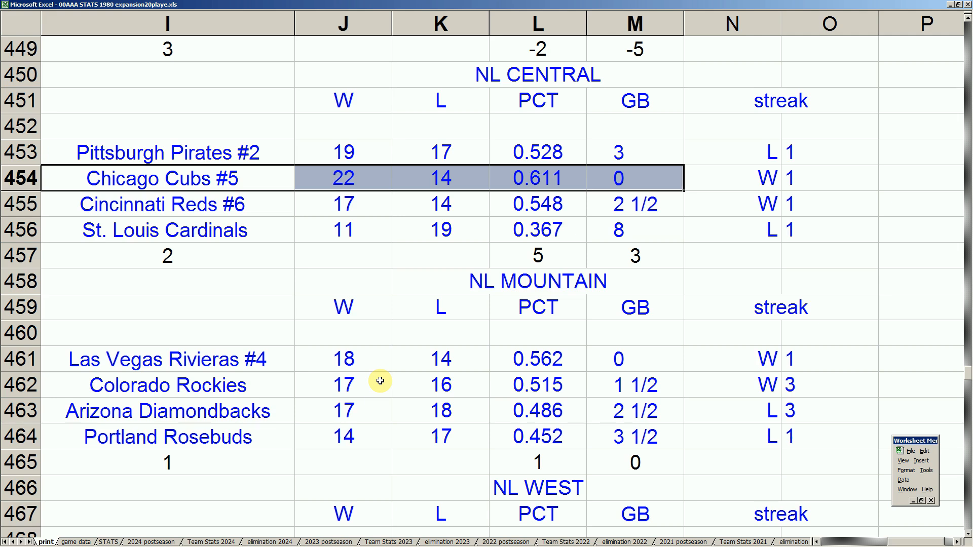
Review the Colorado and Arizona rows again against Pittsburgh's win-loss record and the Cincinnati entry in the NL Central
left_click(239, 388)
left_click_drag(294, 392, 628, 412)
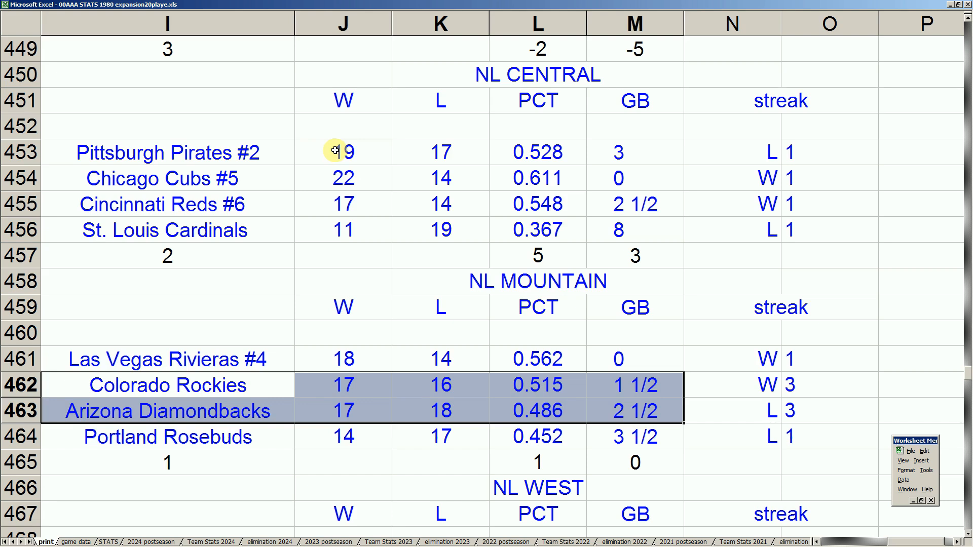
left_click_drag(333, 151, 429, 153)
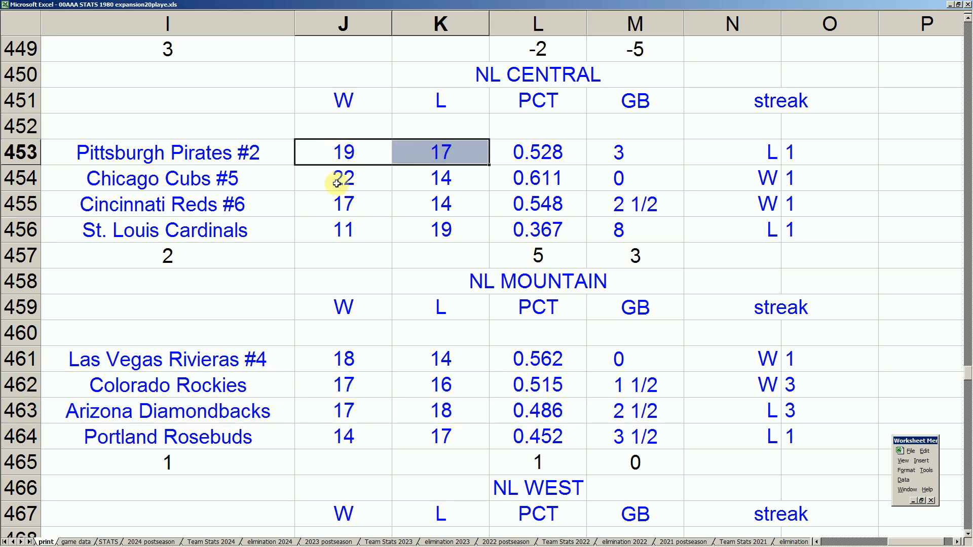
left_click_drag(246, 389, 526, 358)
left_click(245, 408)
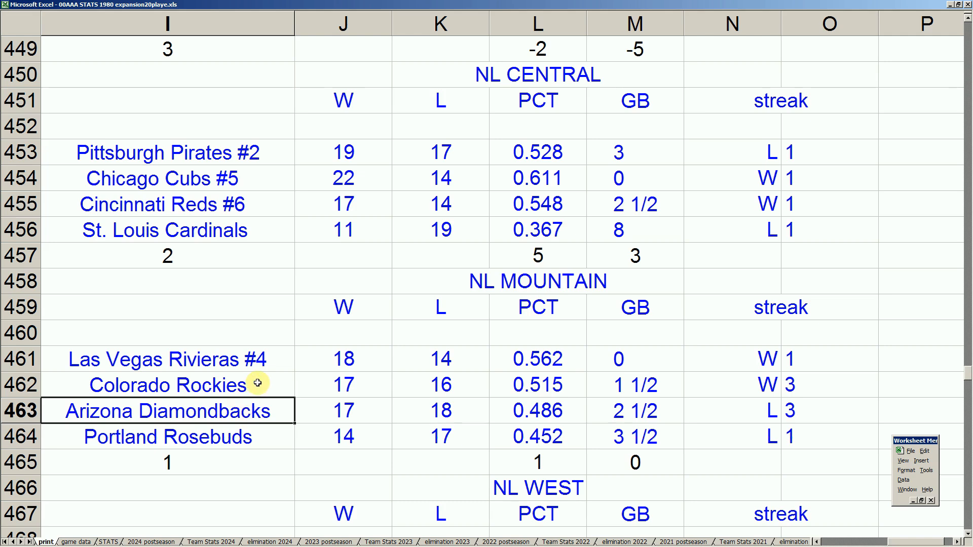
left_click(235, 153)
left_click(248, 194)
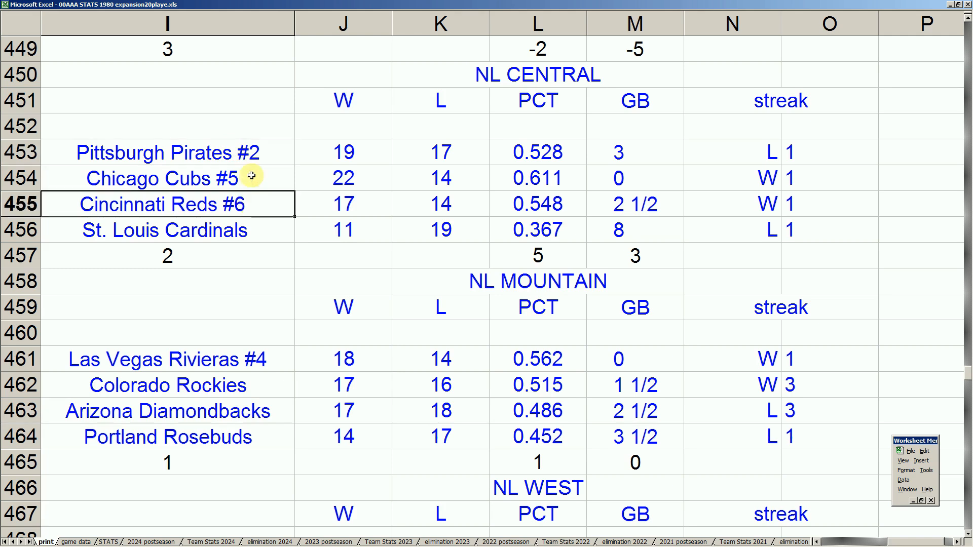
left_click(270, 391)
left_click(274, 410)
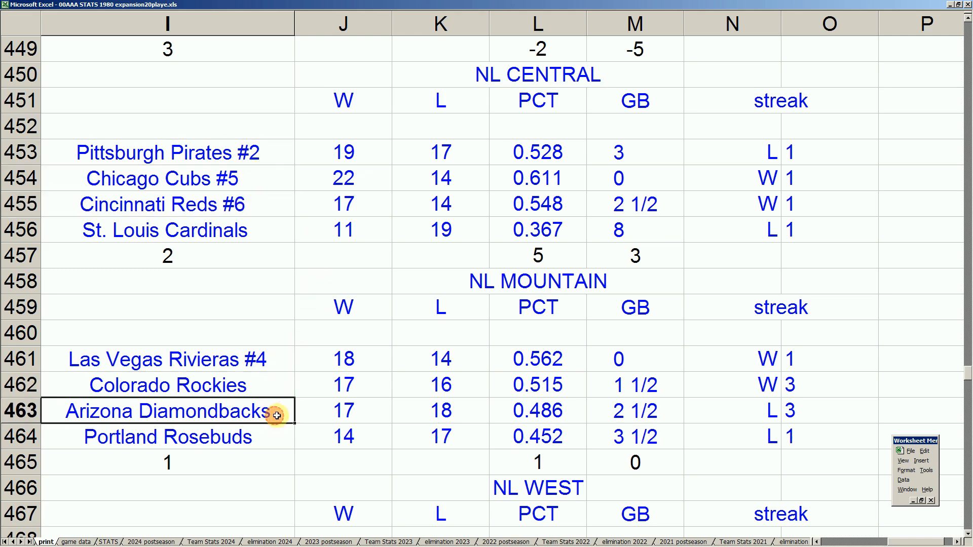